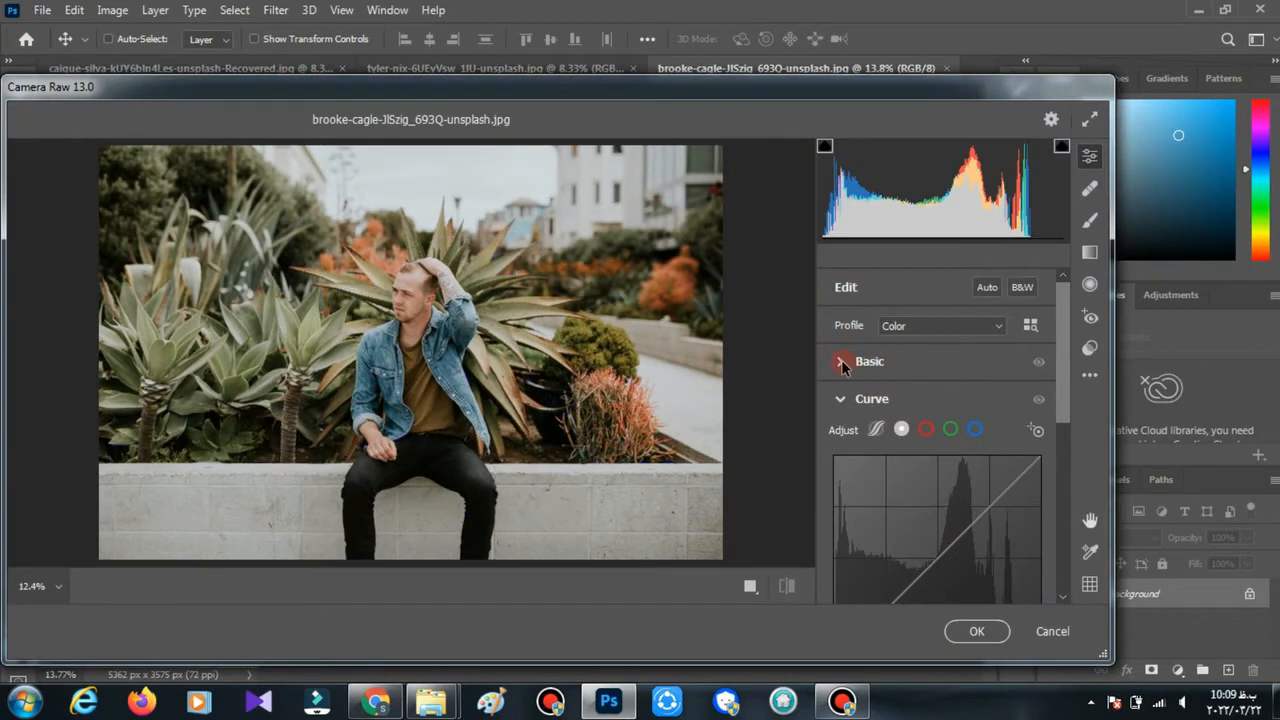
In the Basic adjustments, set Temperature to +10, Tint to -10, Contrast to +14 and Highlights to +13
left_click(842, 364)
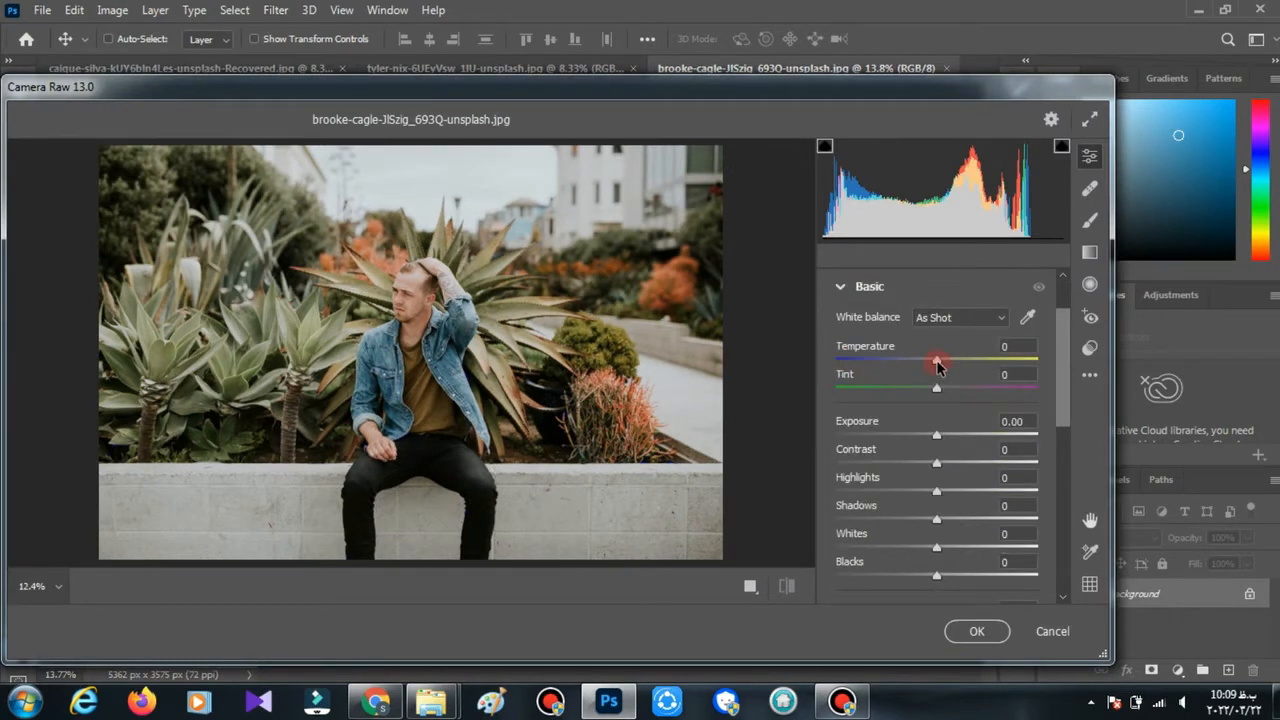
left_click_drag(938, 366, 927, 391)
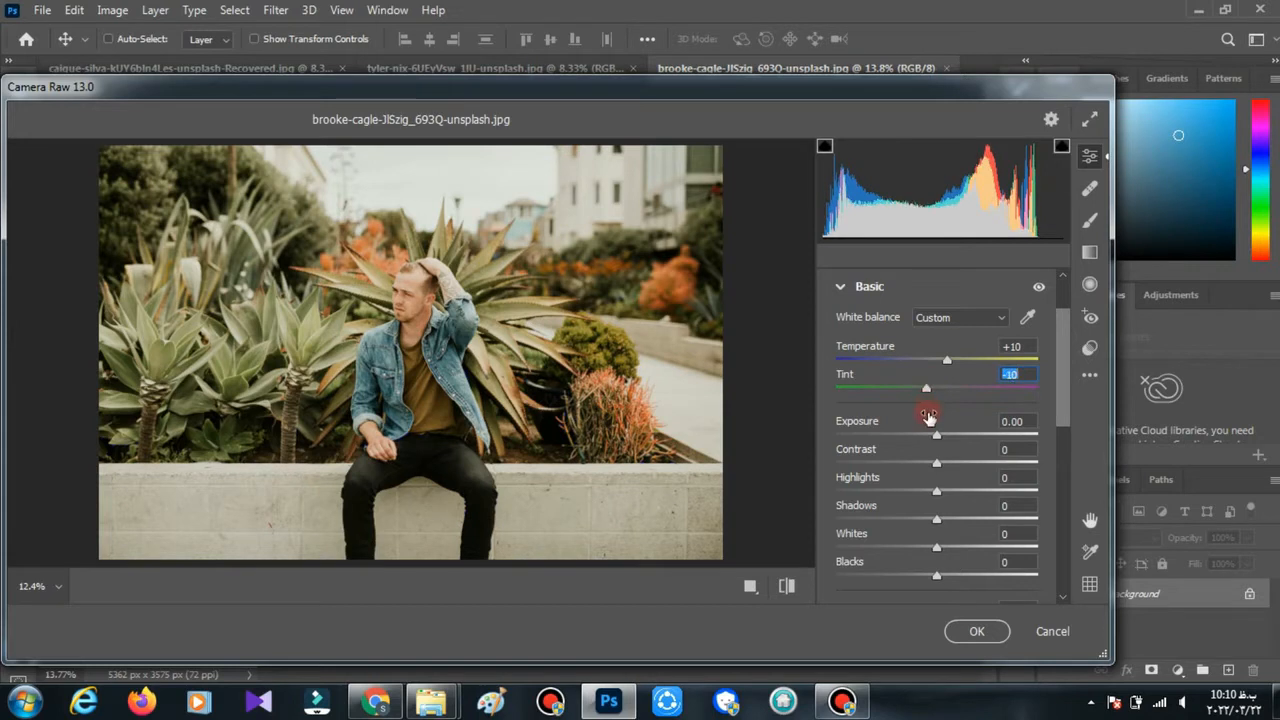
scroll(940, 470, "down", 3)
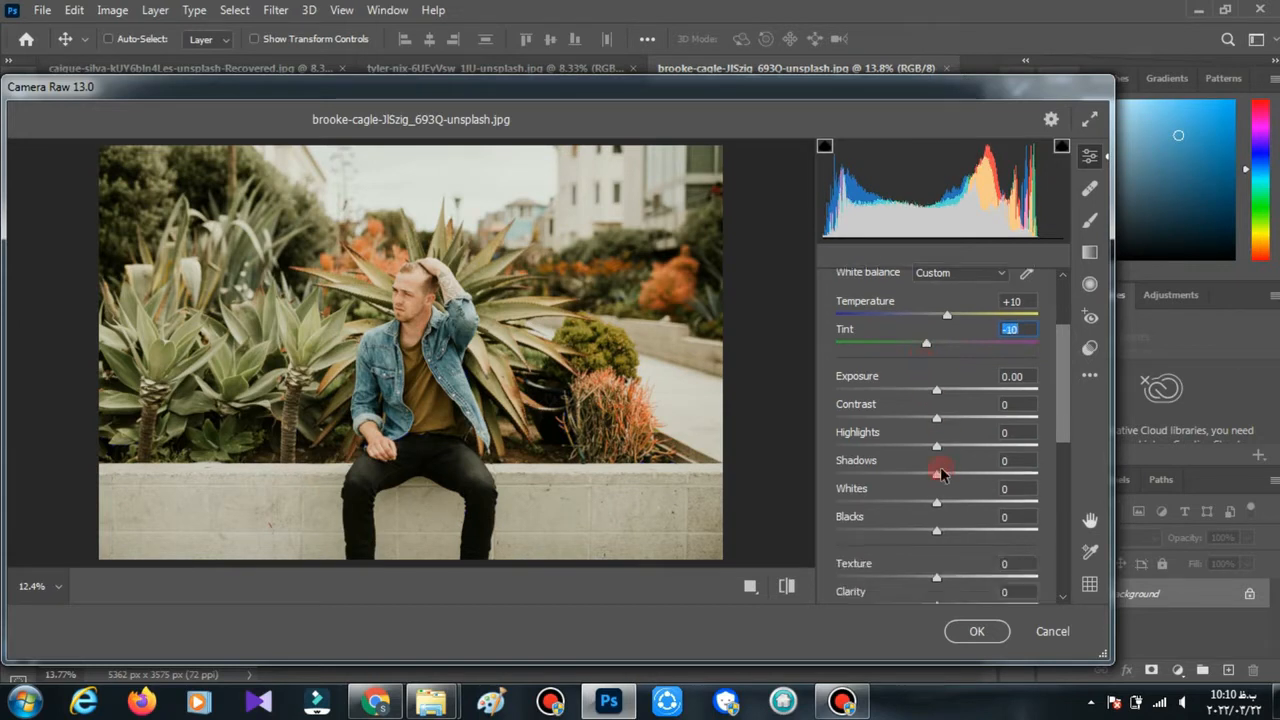
left_click_drag(937, 375, 952, 378)
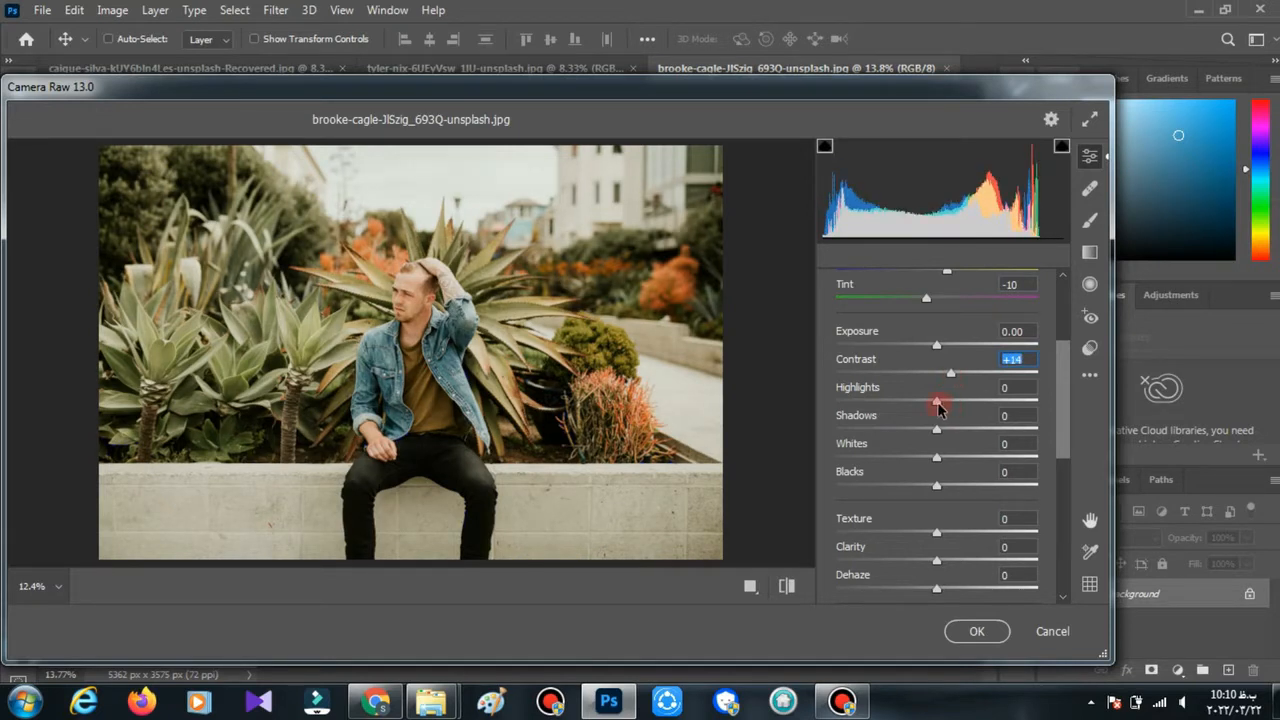
left_click(938, 405)
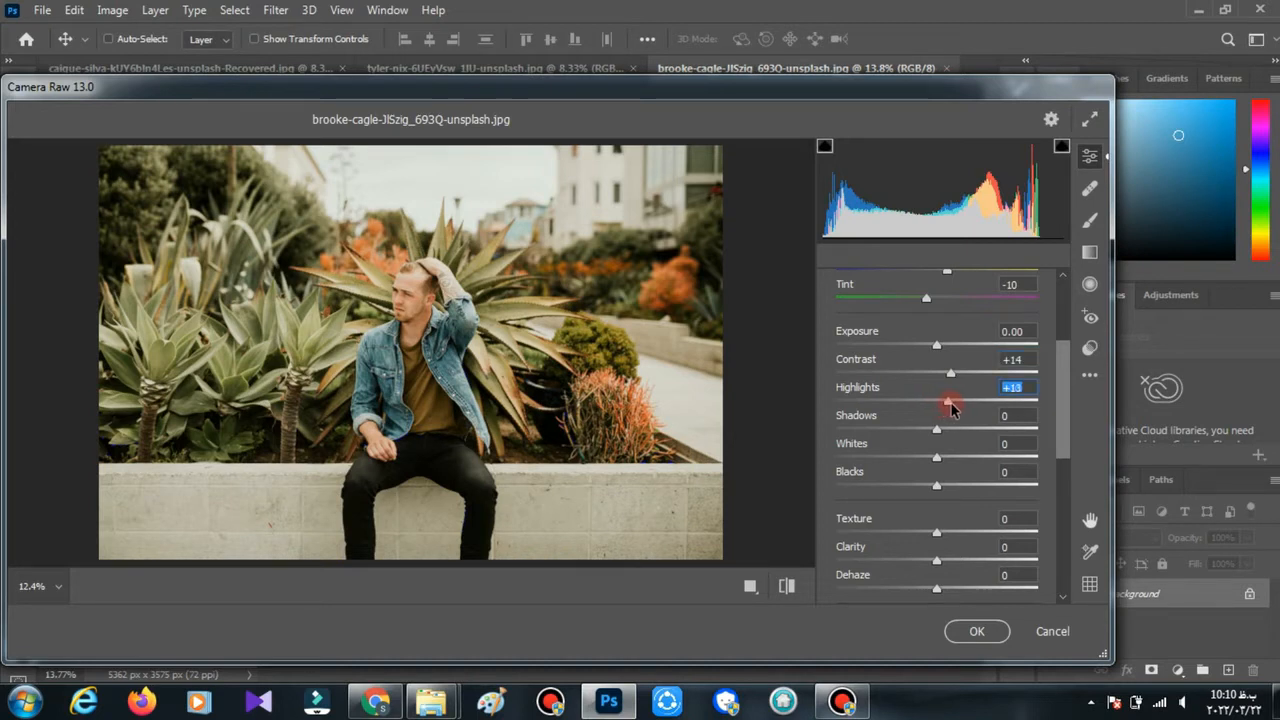
Set the photo's Shadows to +21, Whites to +20 and Blacks to -35
scroll(950, 407, "down", 1)
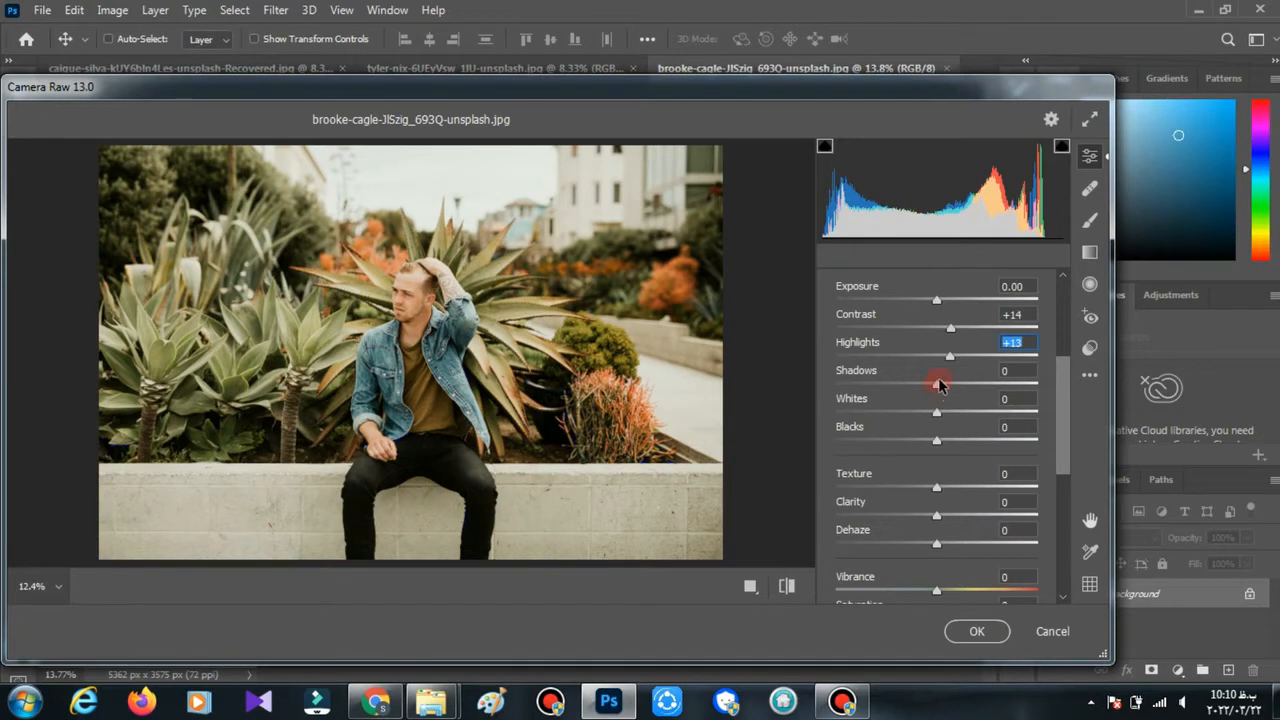
left_click_drag(938, 385, 956, 418)
scroll(955, 417, "down", 1)
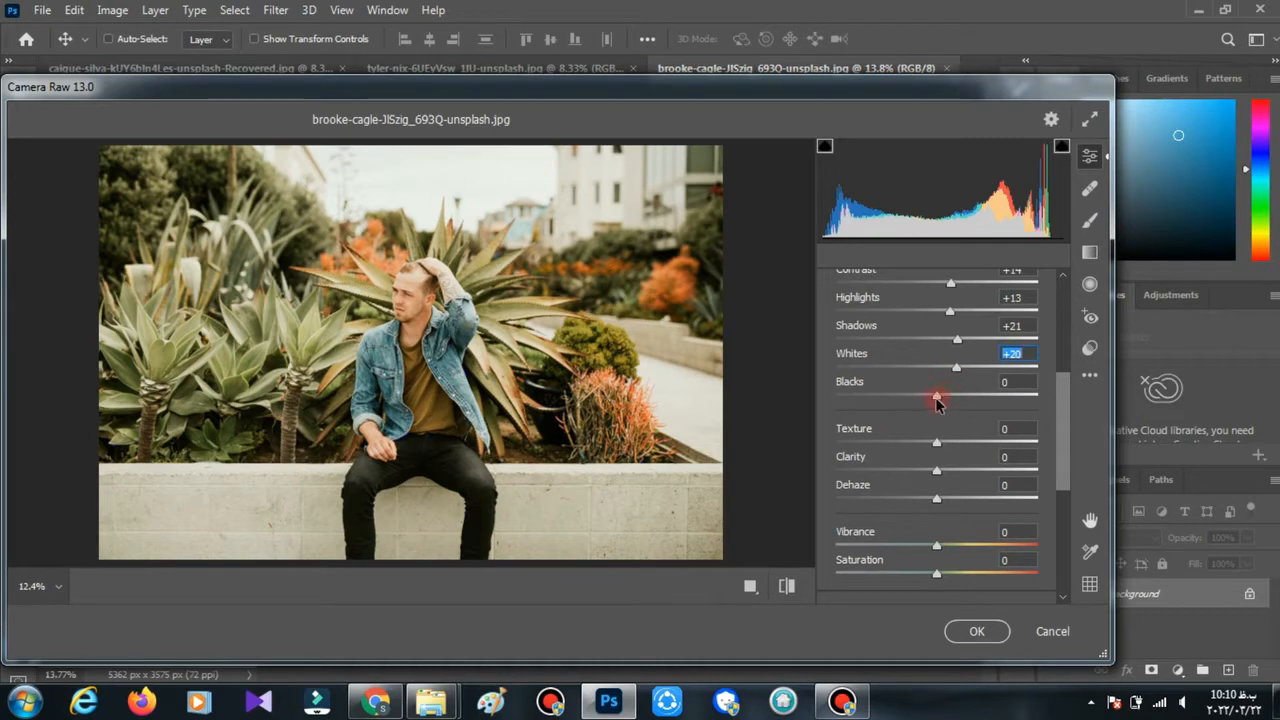
left_click_drag(935, 396, 905, 399)
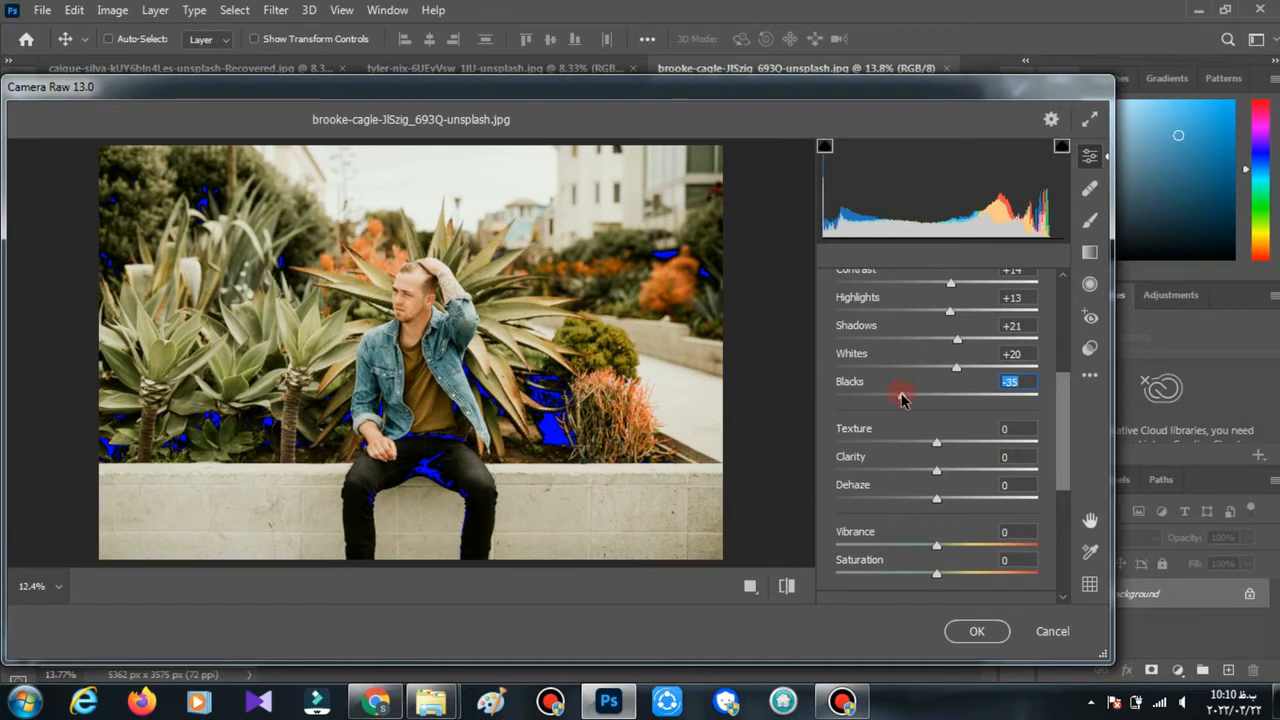
Raise Clarity to +35 and collapse the Basic adjustments
scroll(903, 392, "down", 1)
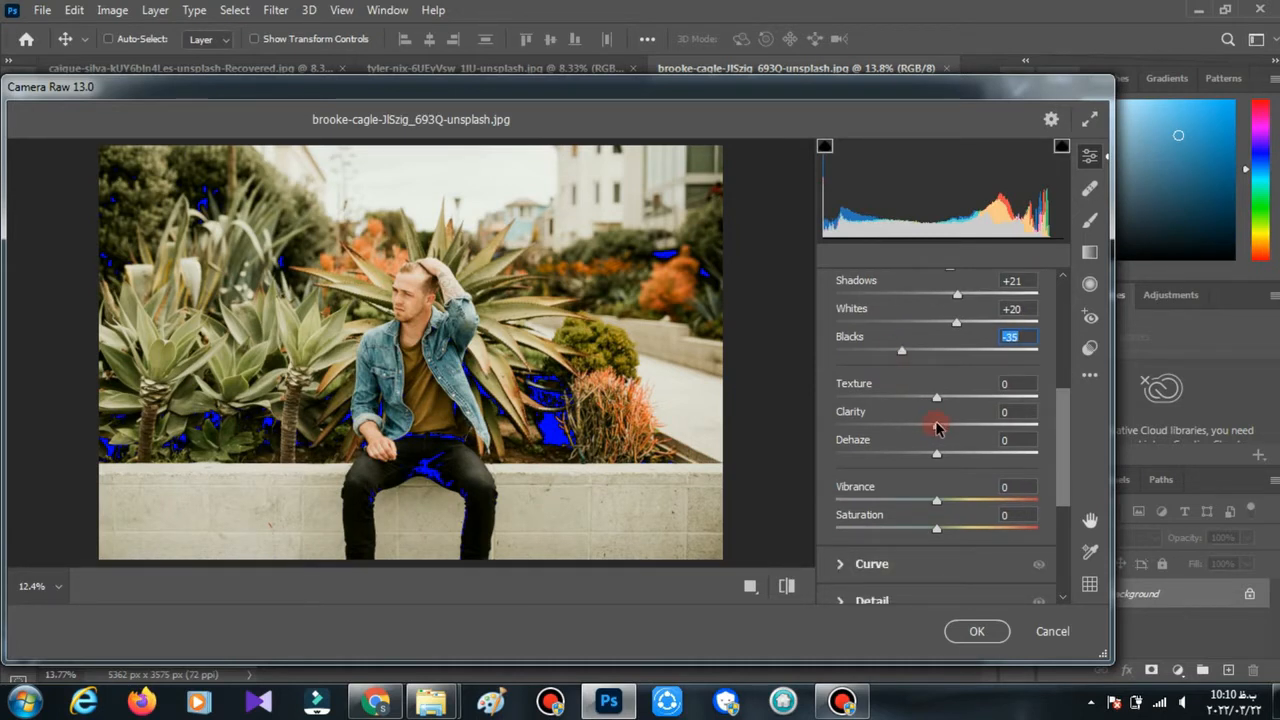
left_click_drag(937, 427, 971, 429)
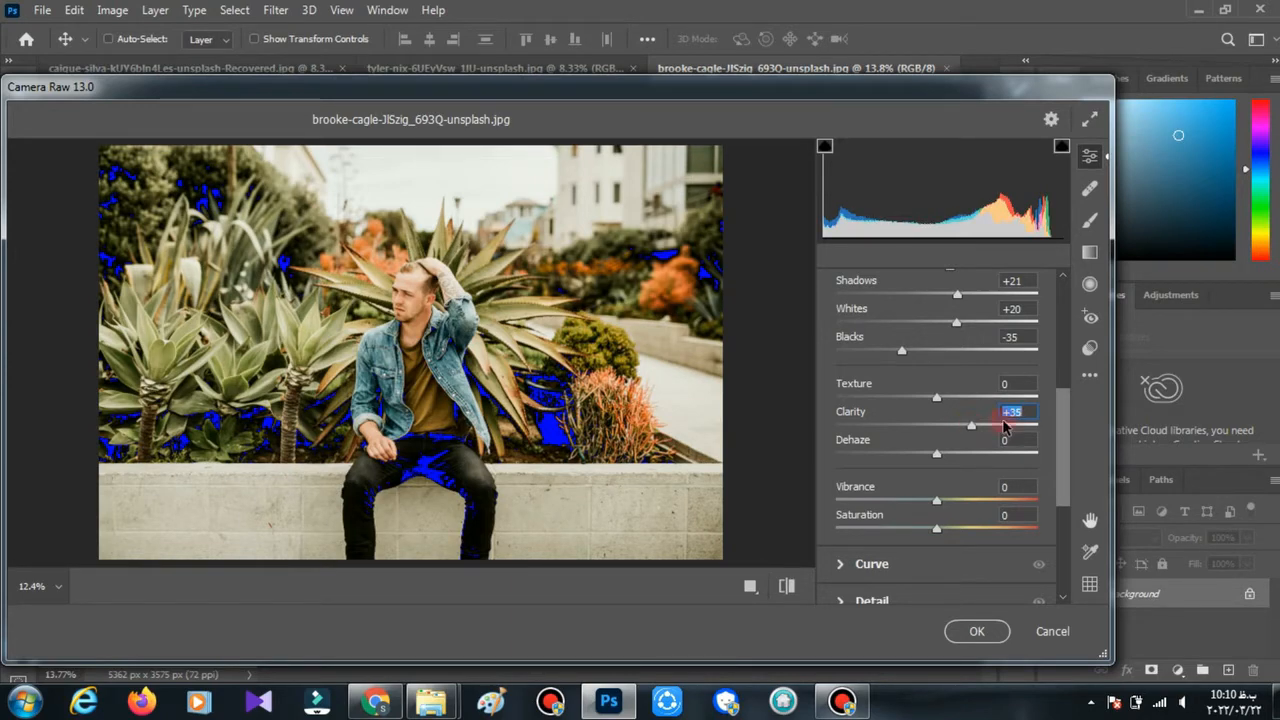
left_click_drag(1063, 406, 1063, 314)
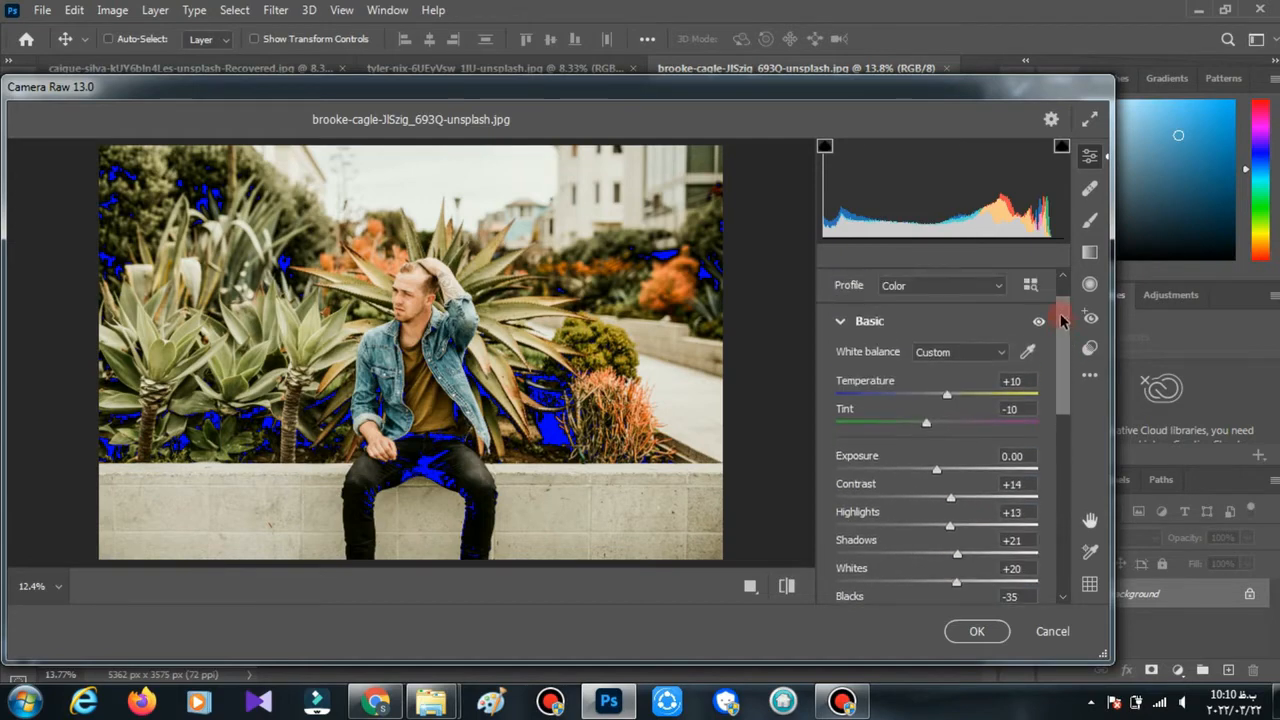
left_click(839, 322)
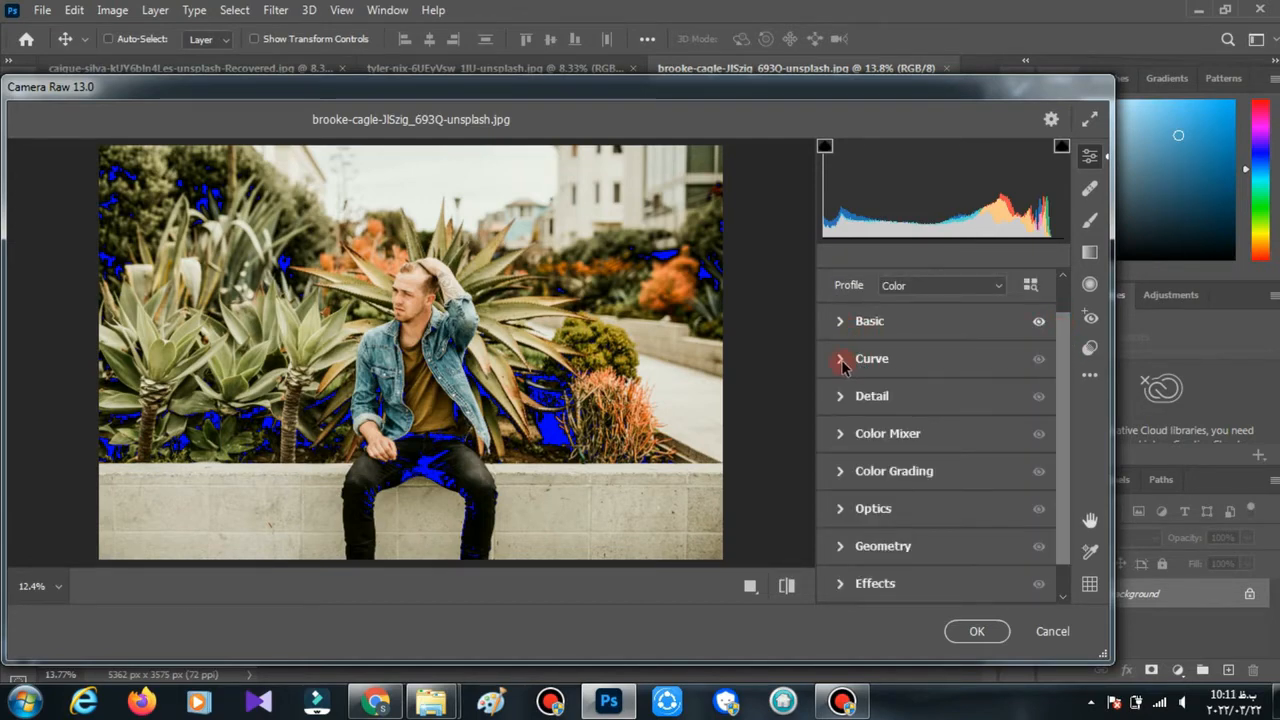
Add midtone and shadow points to the tone curve, lifting the black point to output 15 and the shadow point to input 64, output 66
left_click(841, 360)
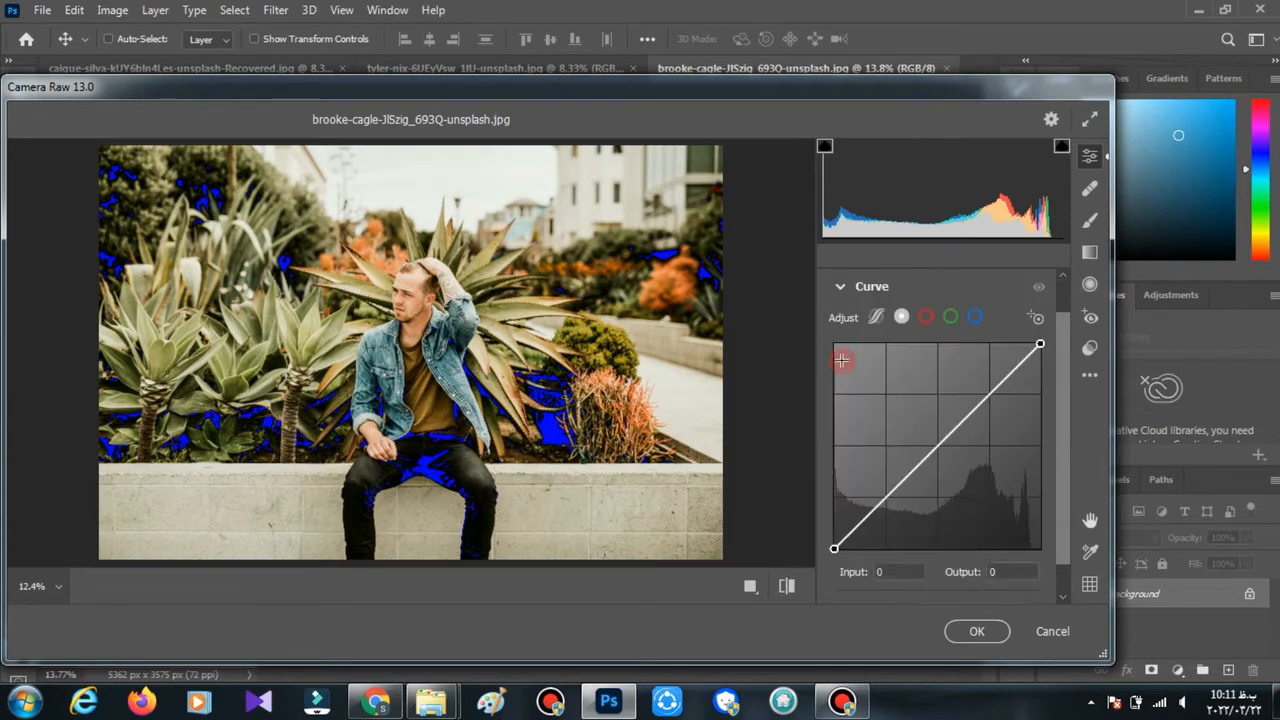
left_click(938, 446)
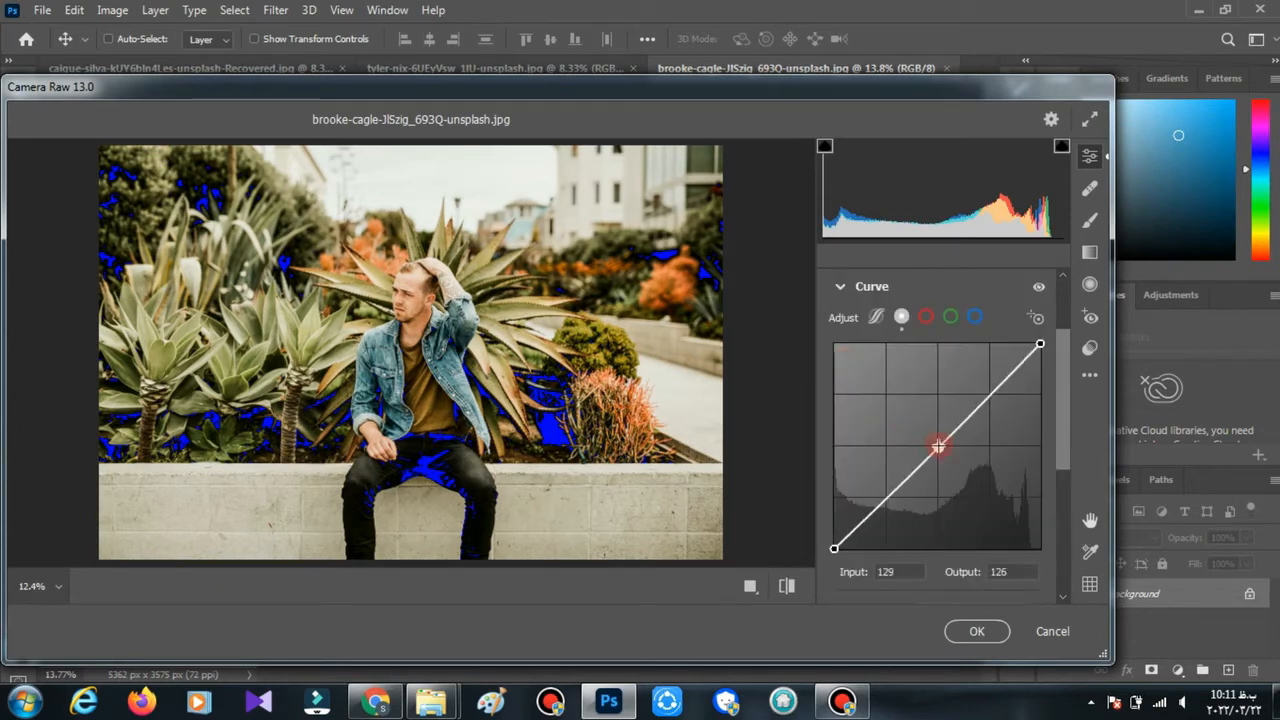
left_click(884, 497)
left_click_drag(834, 547, 834, 536)
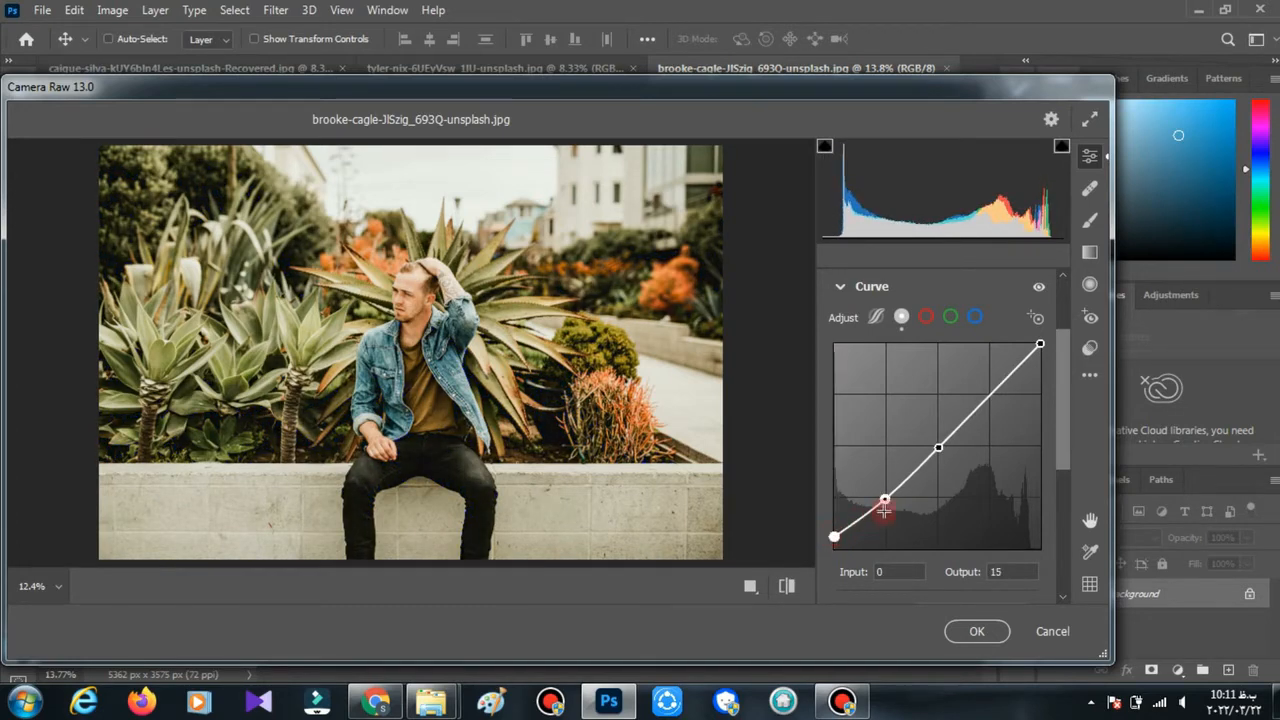
left_click_drag(885, 499, 886, 492)
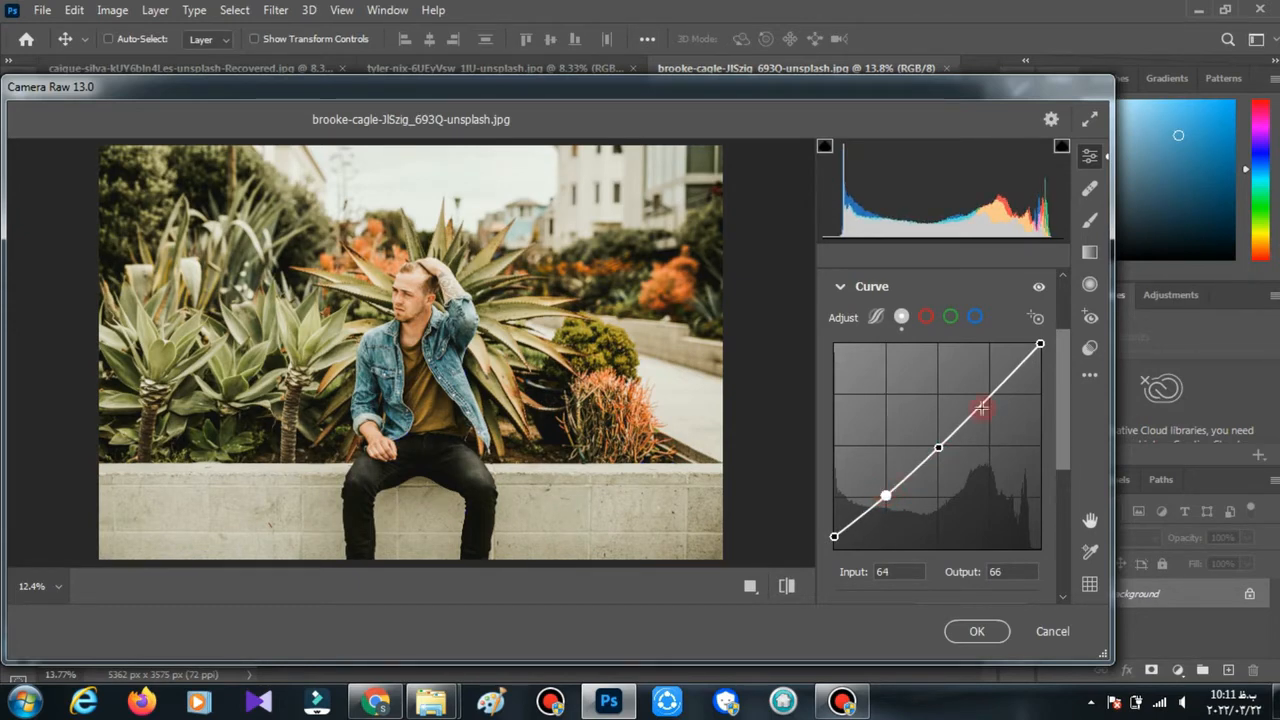
Move the tone curve's white point to input 252, output 255, and collapse the Curve adjustments
left_click_drag(1040, 343, 1061, 322)
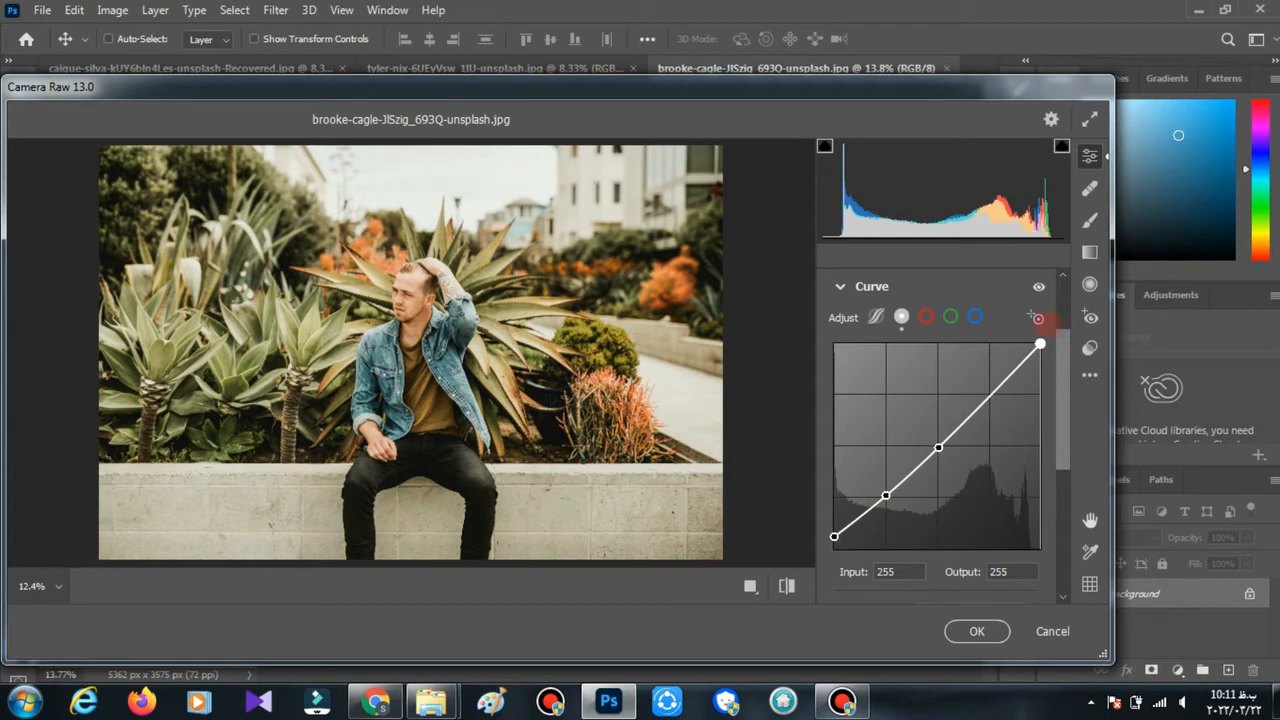
left_click_drag(1040, 344, 1037, 345)
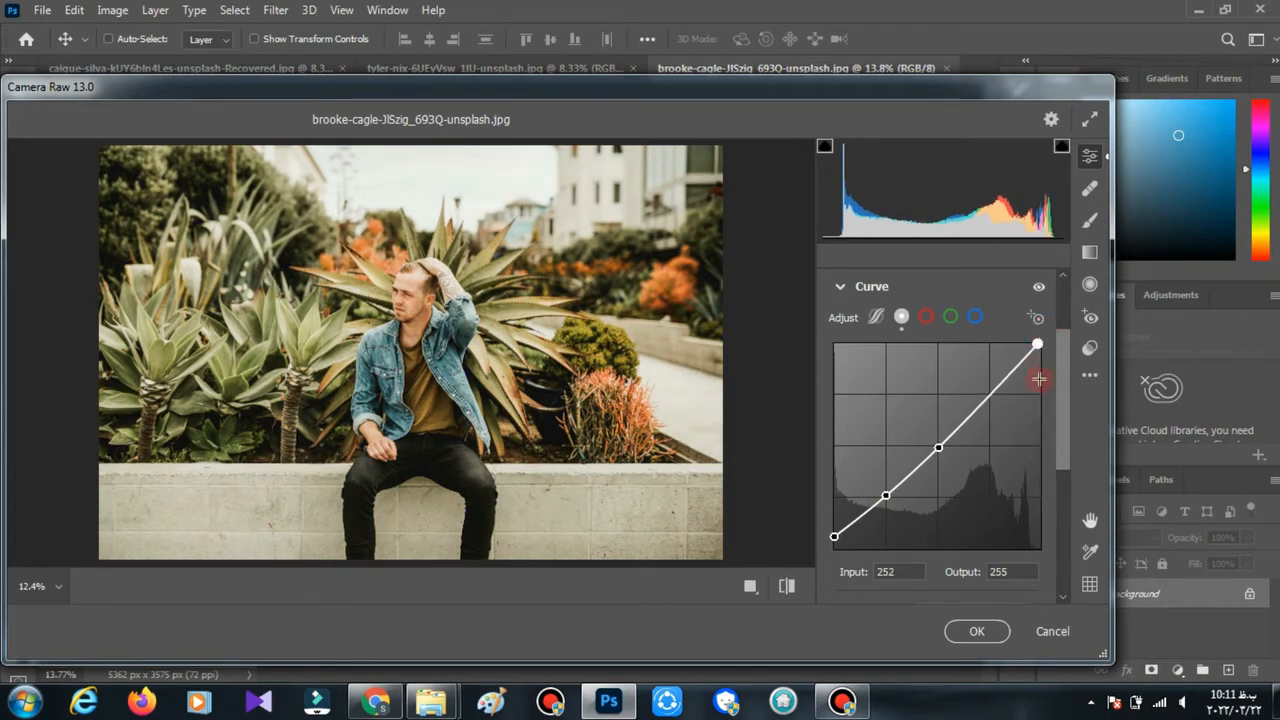
scroll(940, 400, "up", 1)
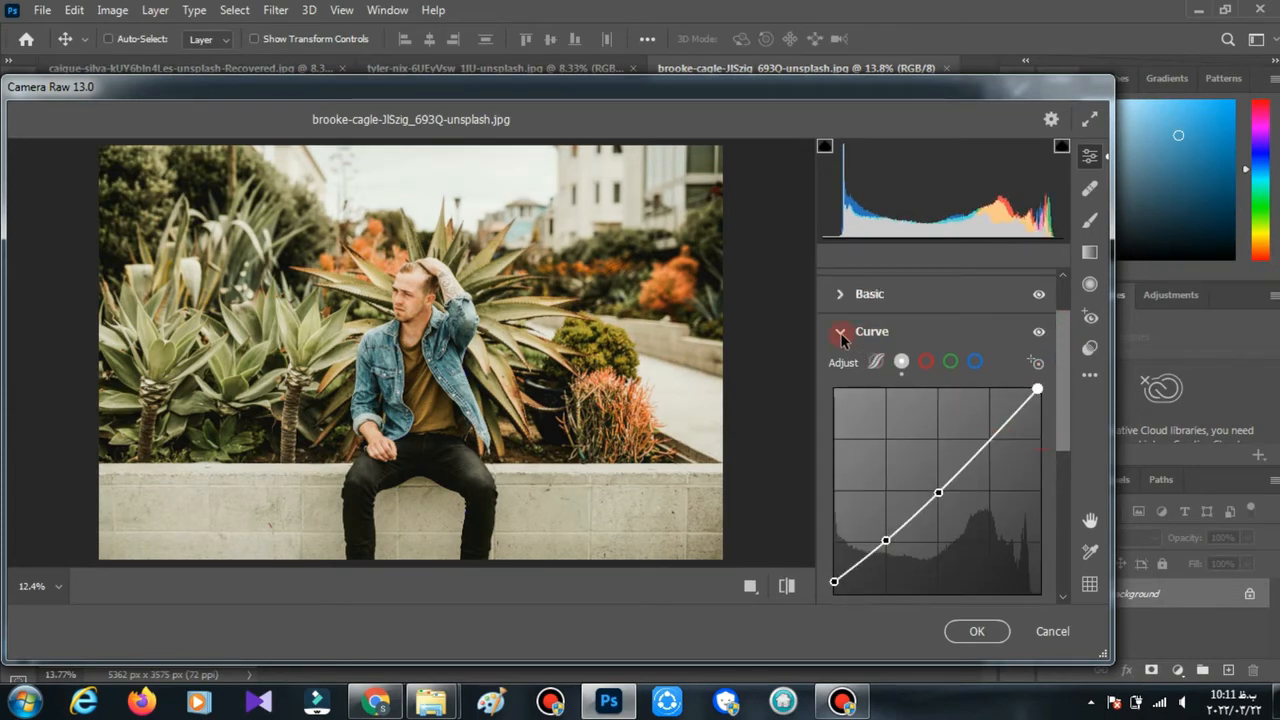
left_click(841, 333)
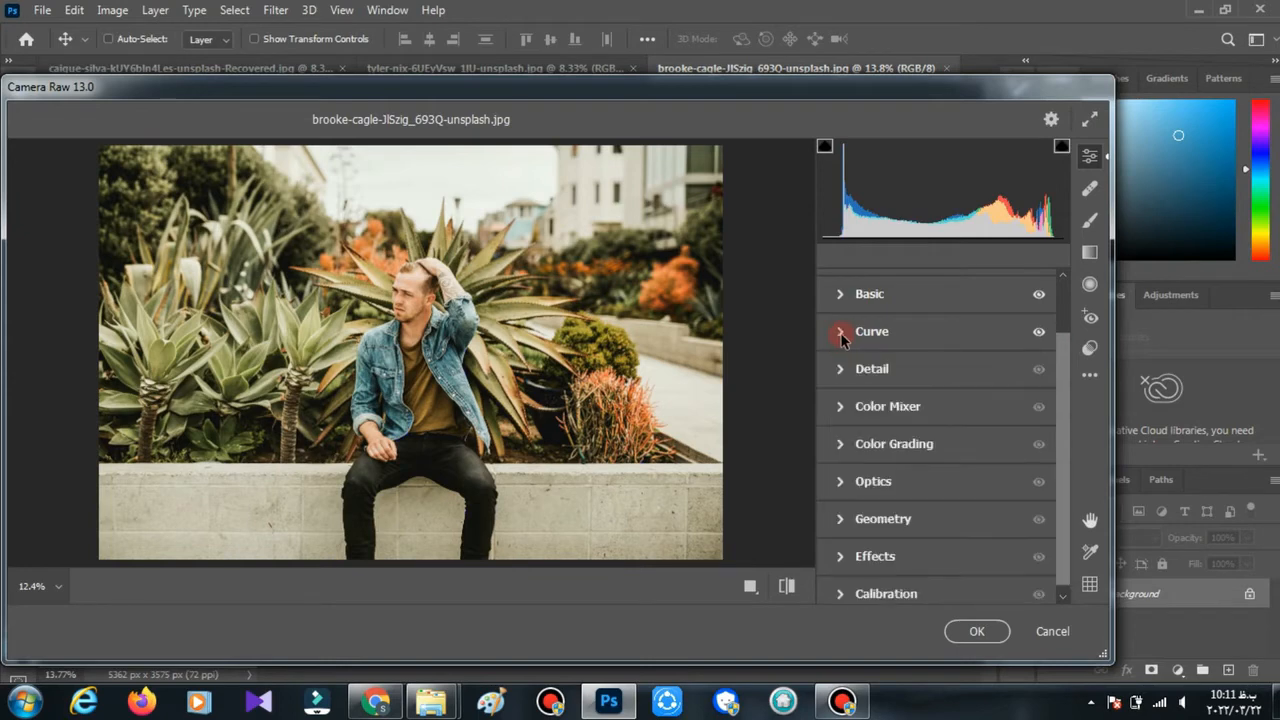
In the Color Mixer, shift the hue of Reds to +14 and Yellows to -36
left_click(843, 409)
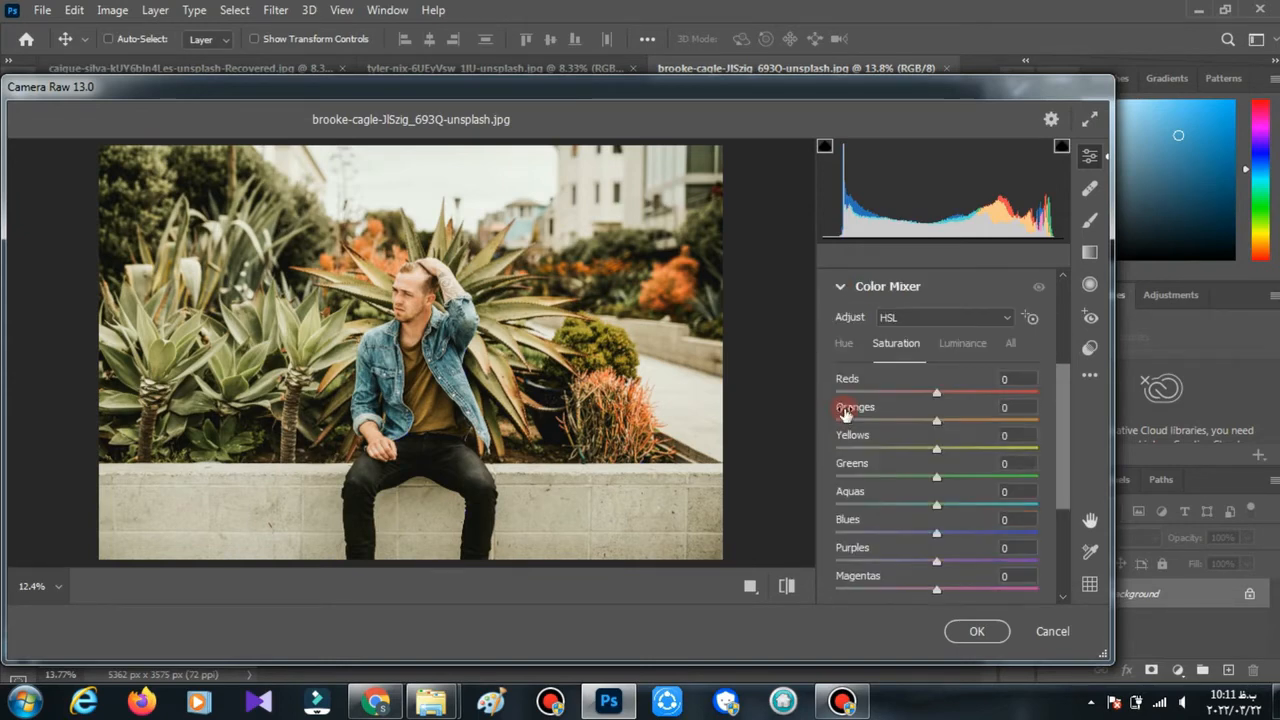
left_click(846, 344)
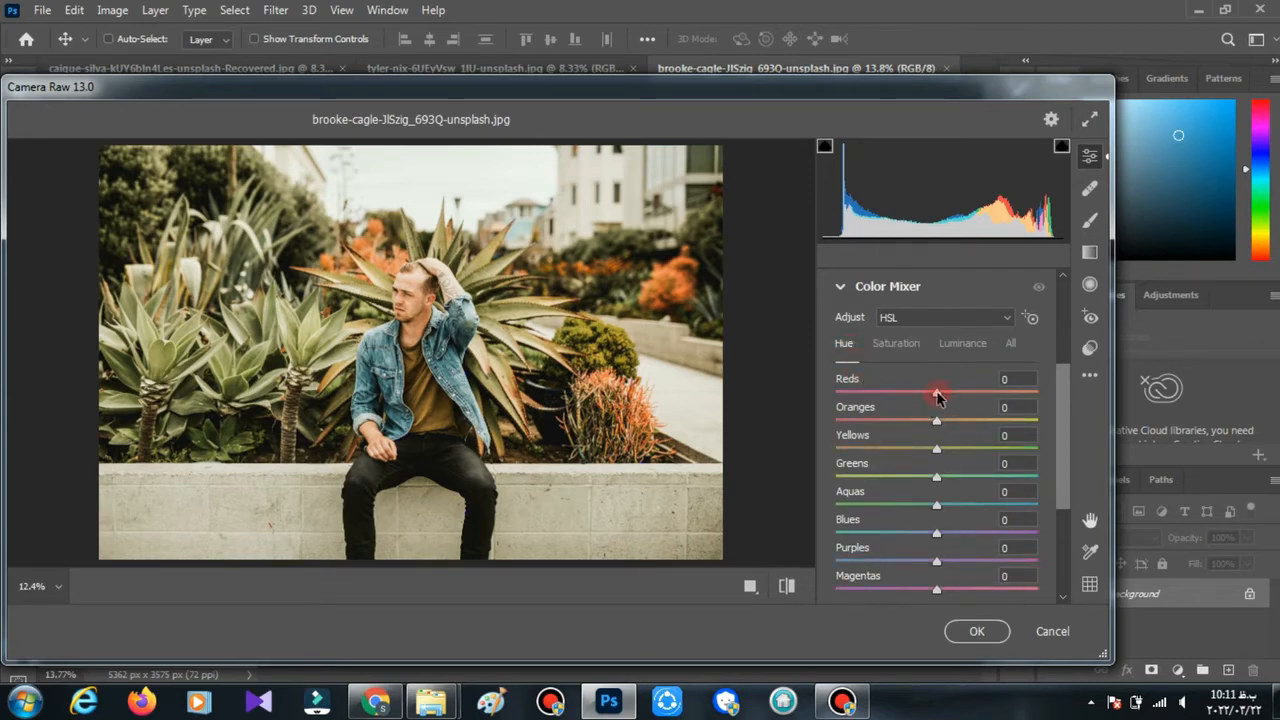
left_click_drag(936, 397, 951, 397)
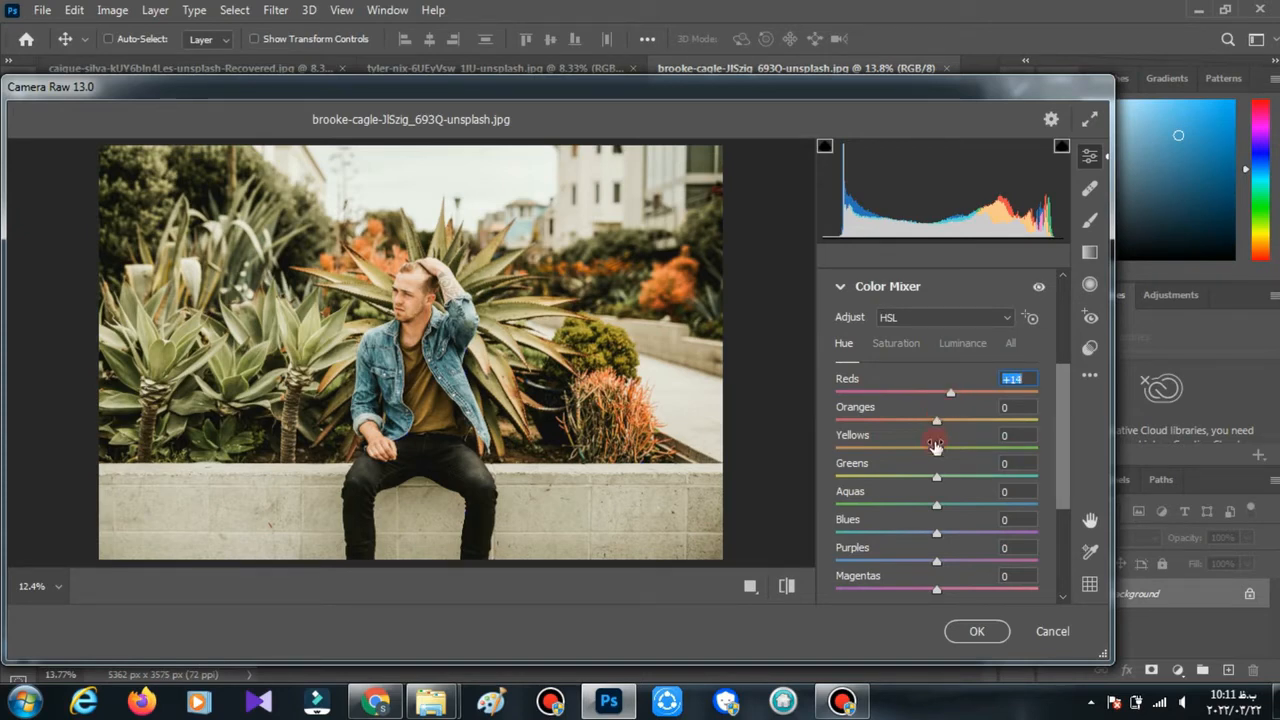
left_click_drag(933, 453, 898, 450)
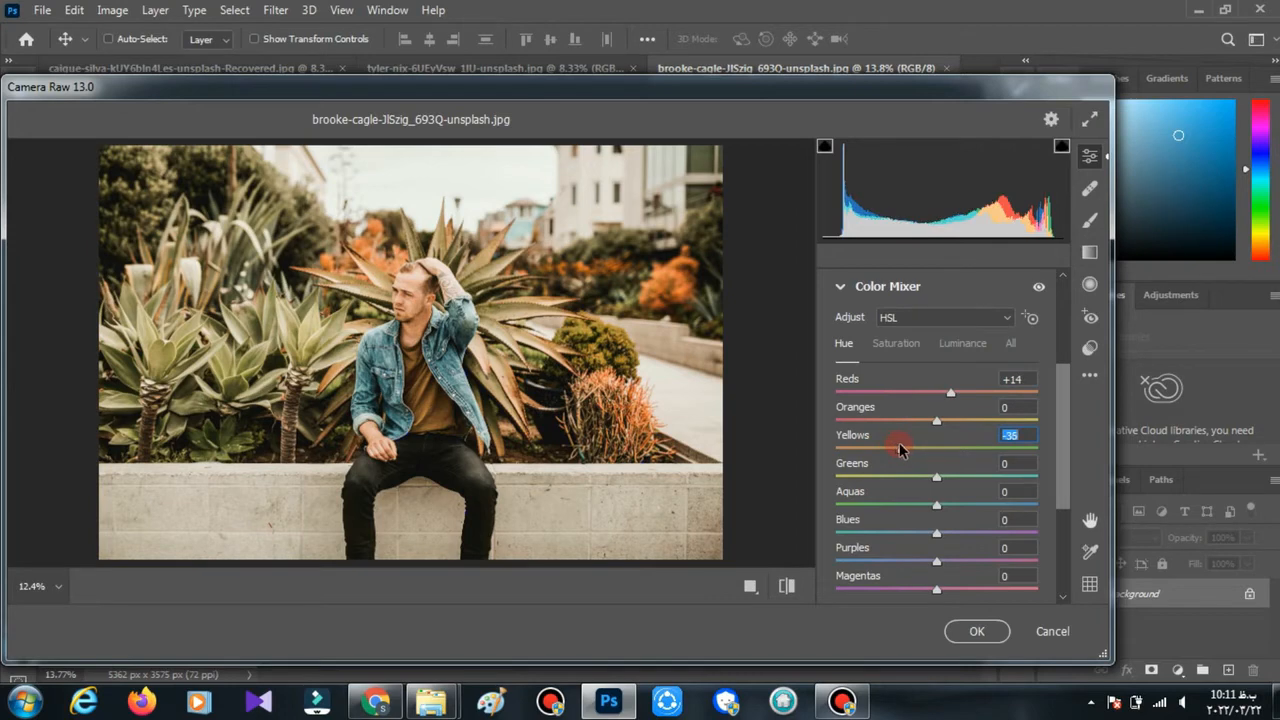
Reduce the saturation of Yellows, Greens, Aquas, Blues, Purples and Magentas to -100, then collapse the Color Mixer
left_click(907, 348)
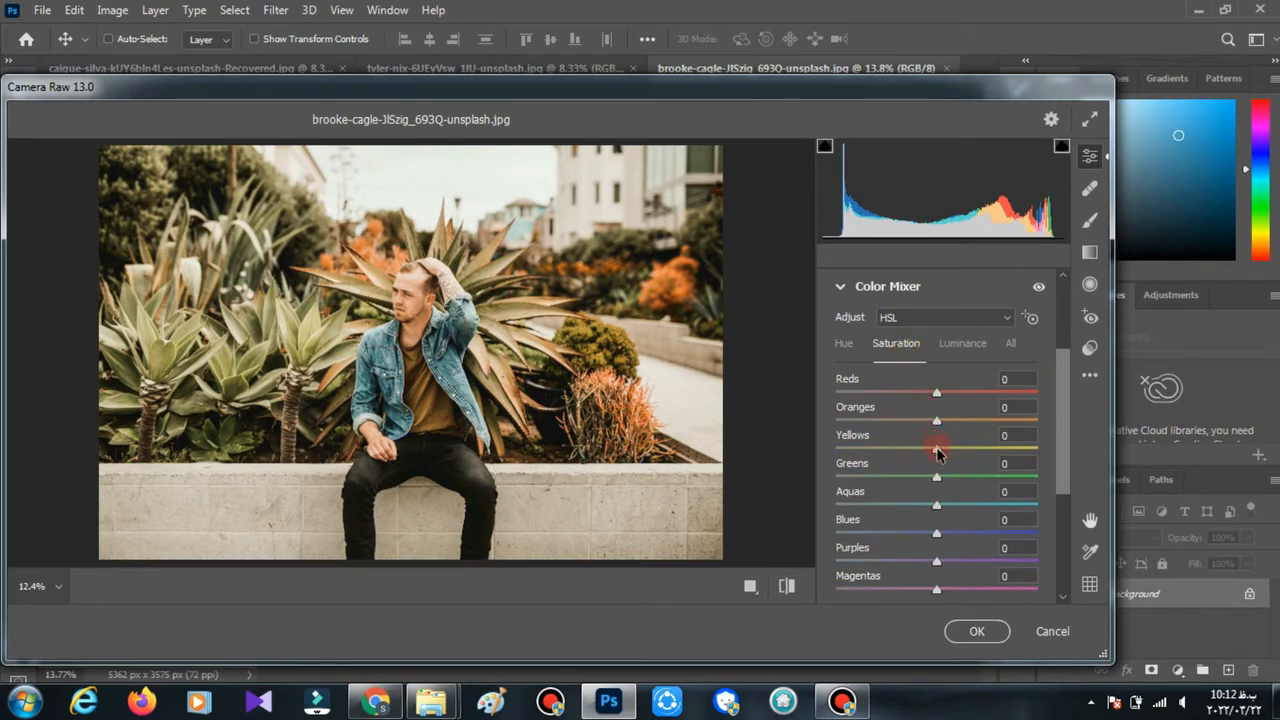
left_click_drag(936, 450, 800, 443)
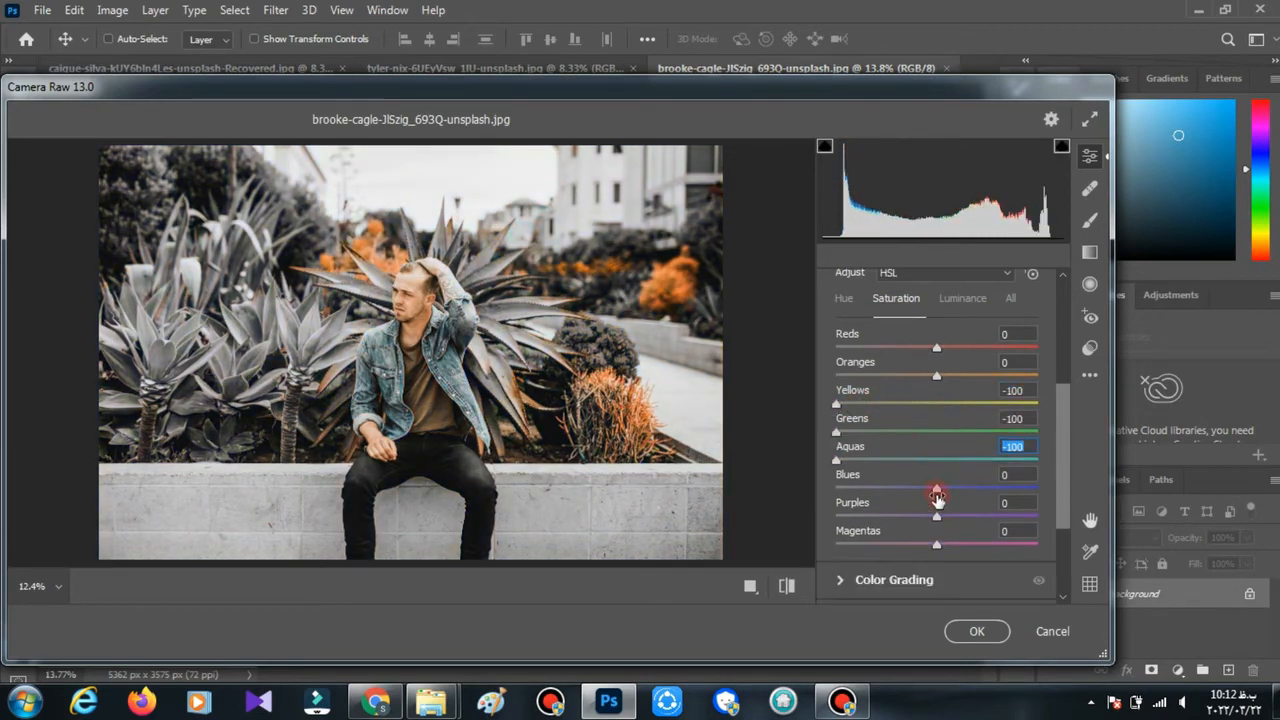
left_click_drag(937, 491, 821, 486)
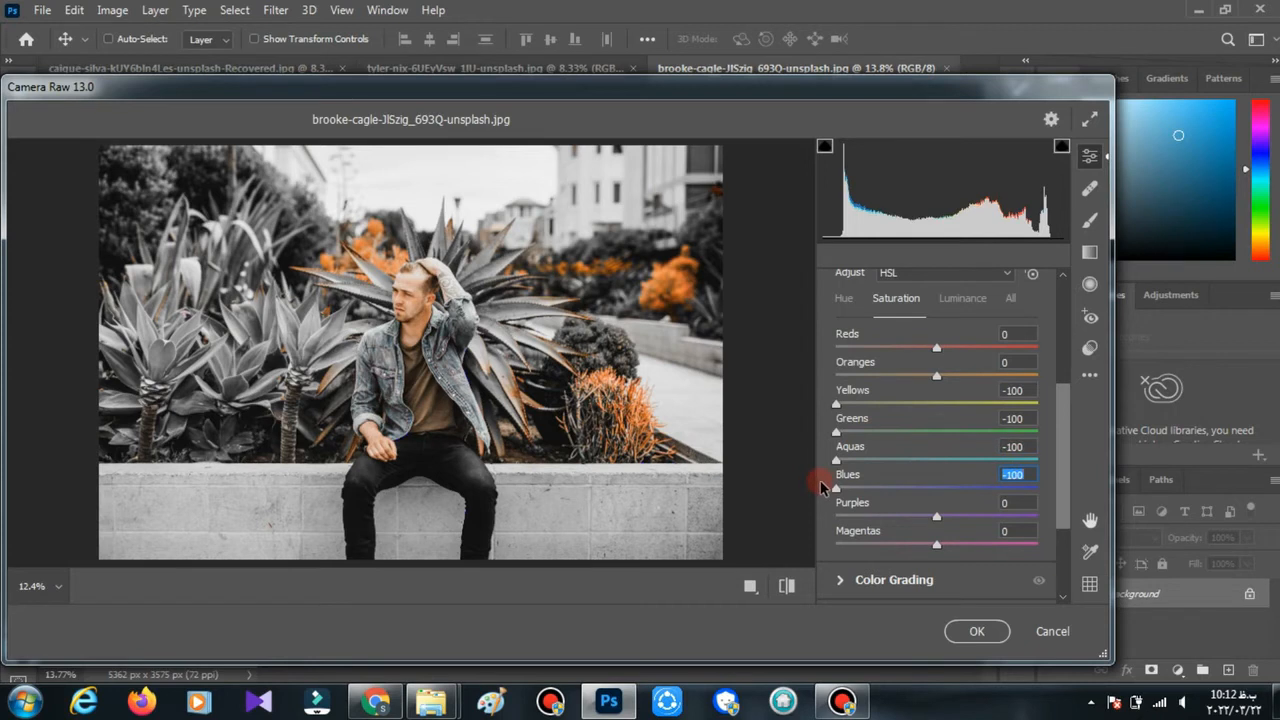
left_click_drag(932, 518, 829, 512)
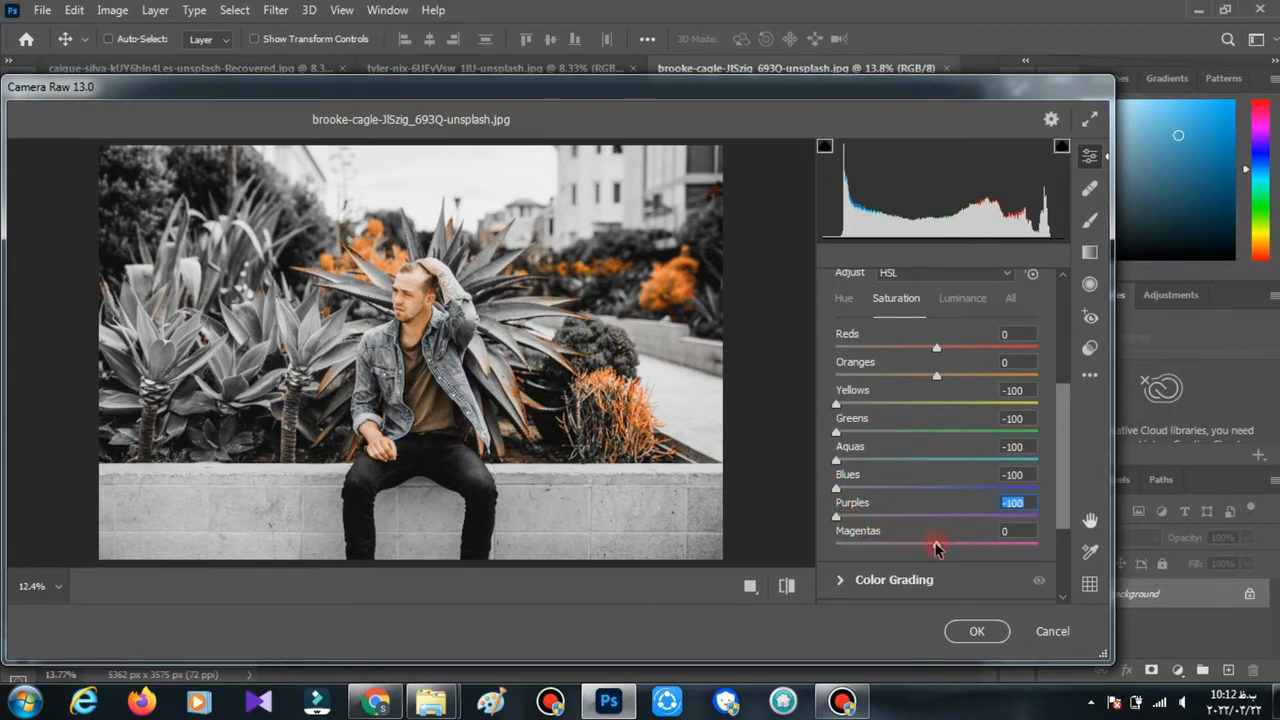
left_click_drag(932, 546, 822, 540)
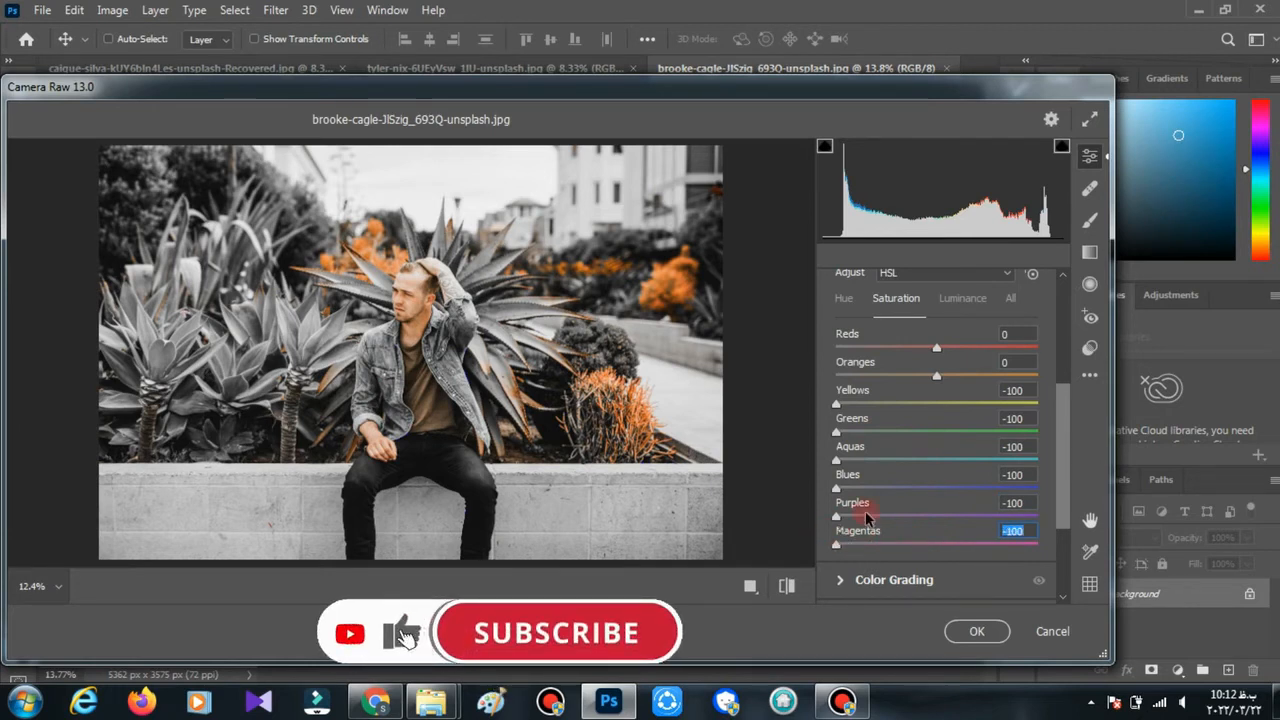
scroll(965, 405, "up", 1)
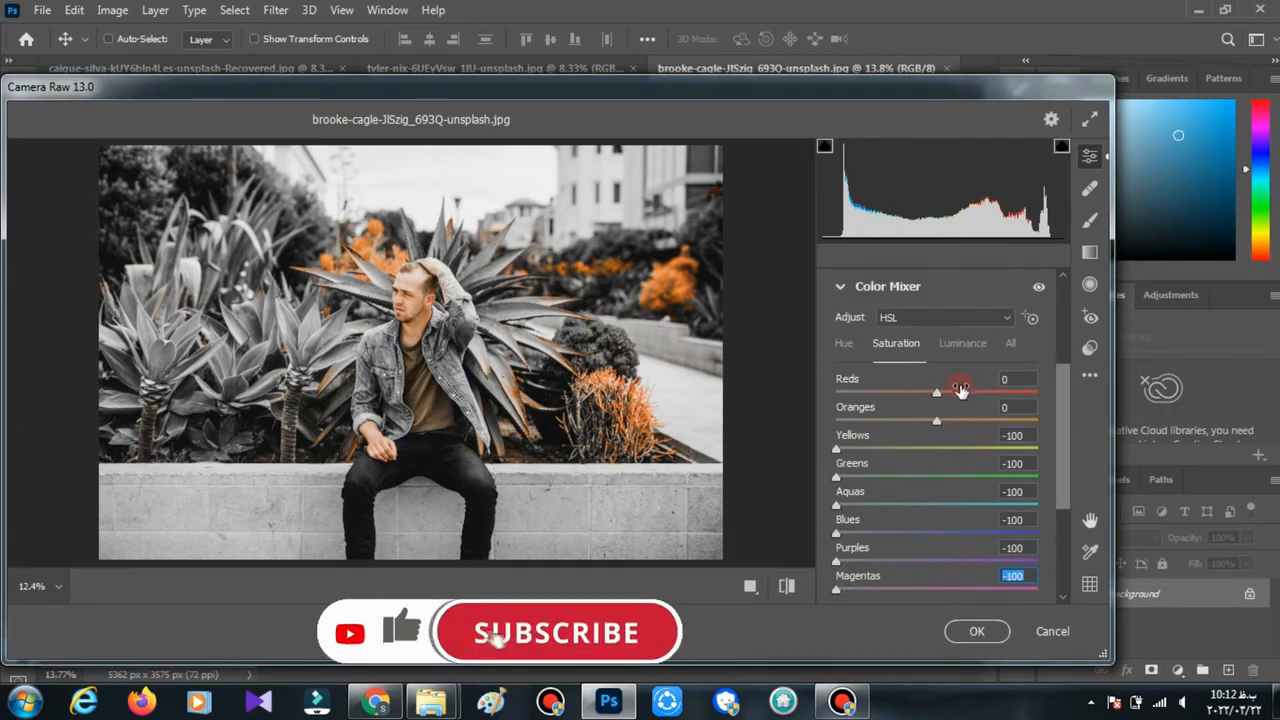
left_click(840, 288)
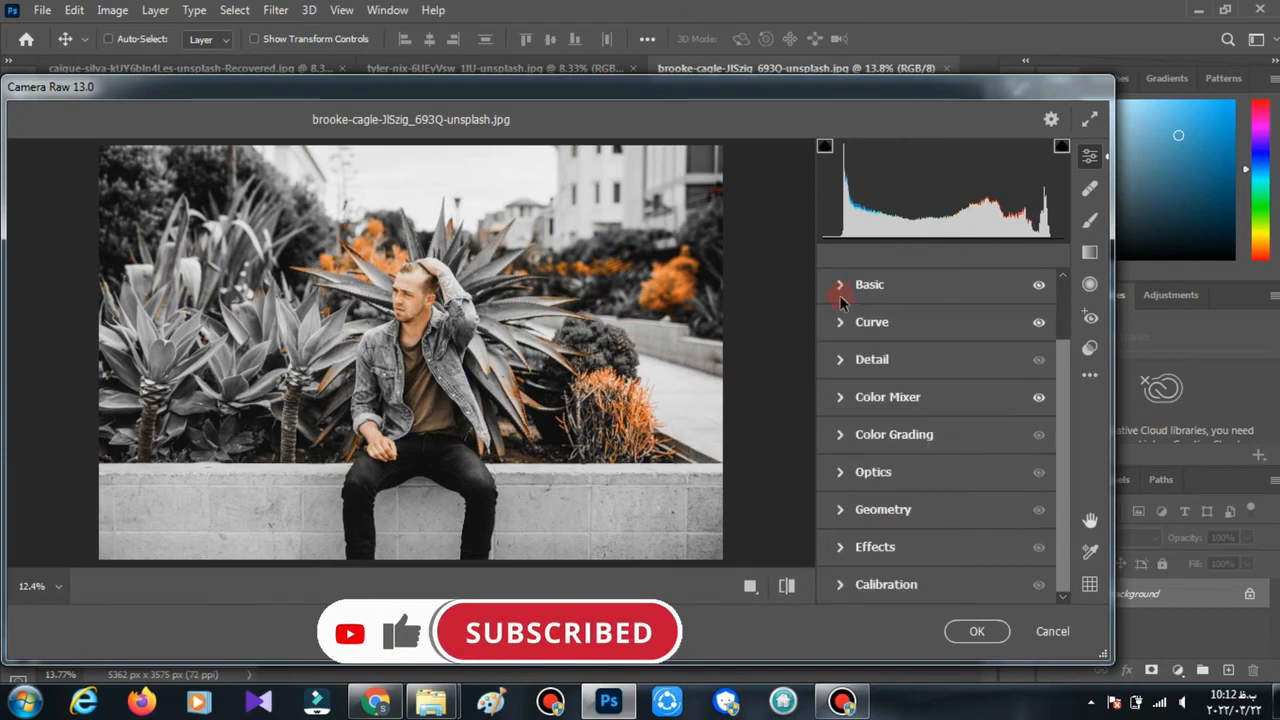
Set the Optics Vignette to -26 to darken the photo's edges, and collapse the Optics adjustments
left_click(840, 478)
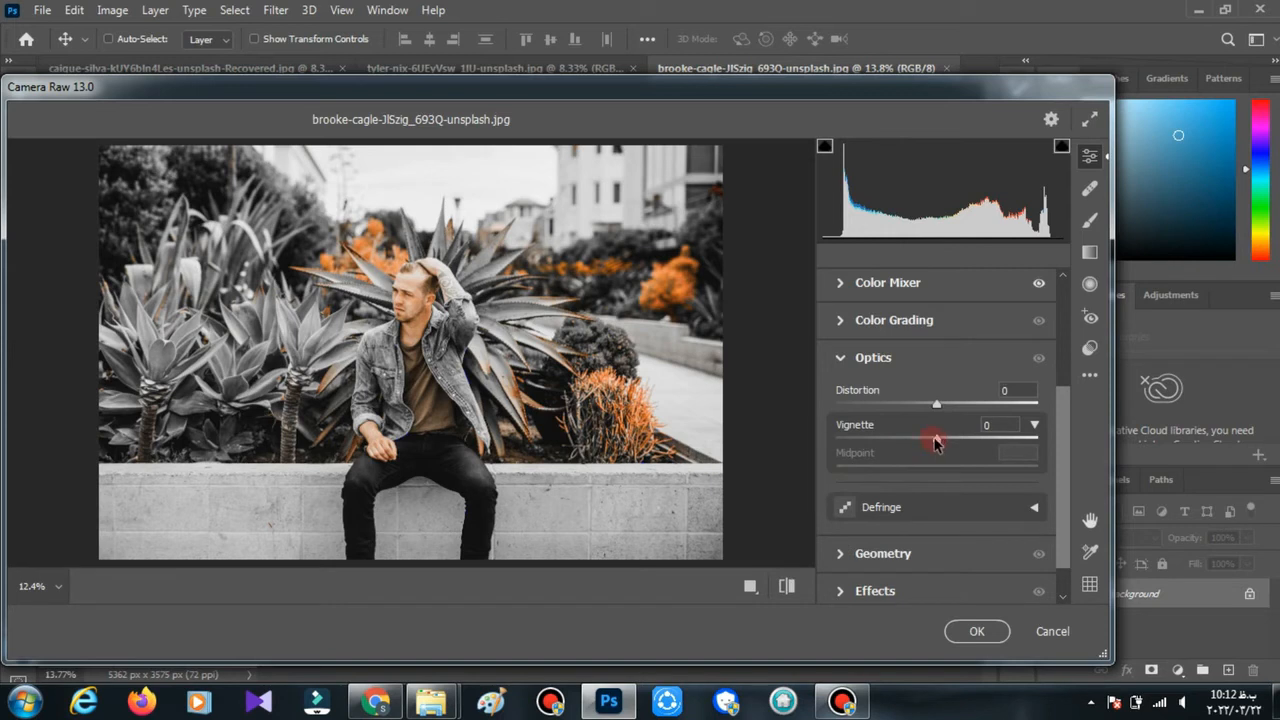
left_click_drag(936, 442, 905, 442)
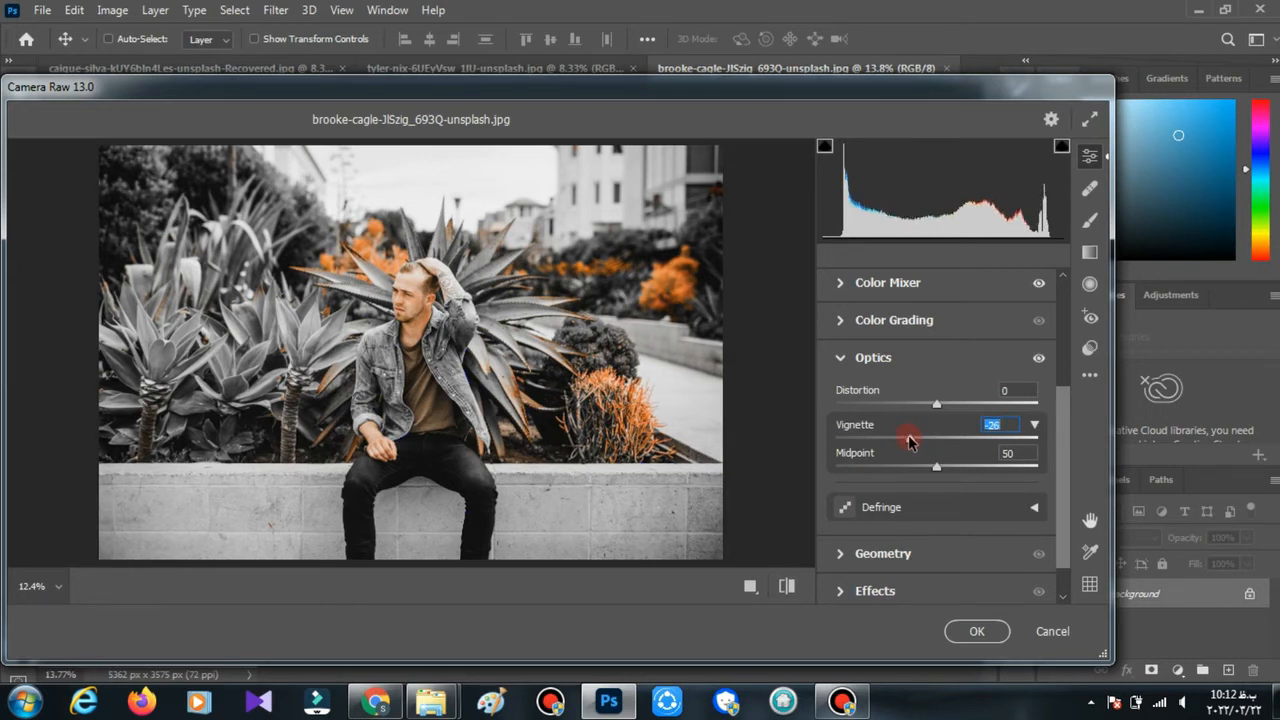
left_click(846, 359)
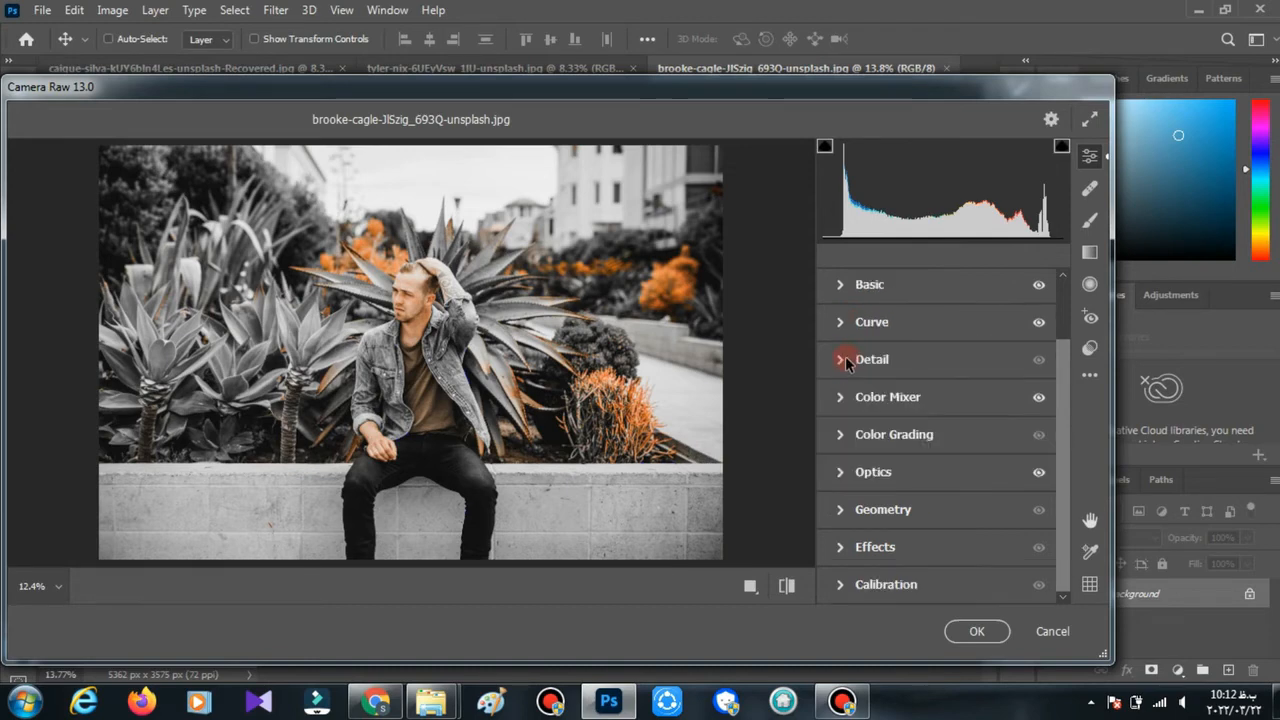
Compare the original and edited photo side by side in the Before/After view
left_click(751, 587)
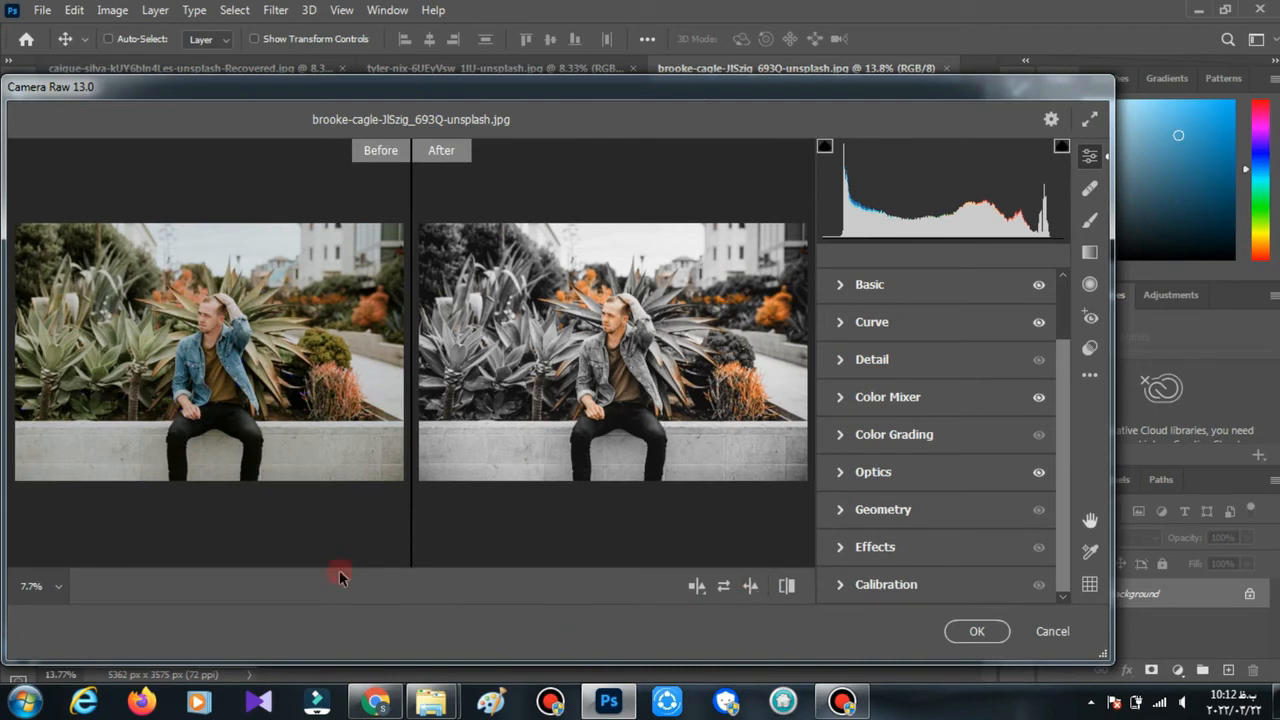
Examine the Before/After comparison at 25% and 12% zoom, and apply the Camera Raw adjustments to the photo
left_click(50, 588)
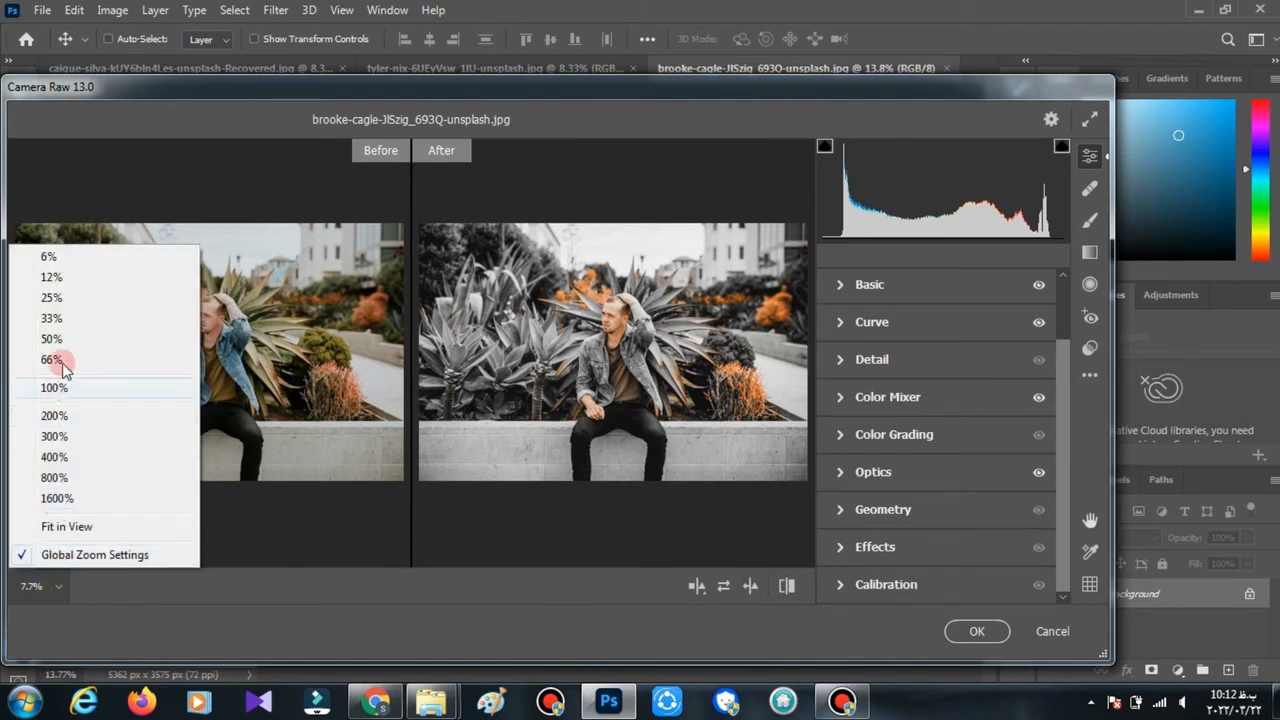
left_click(55, 297)
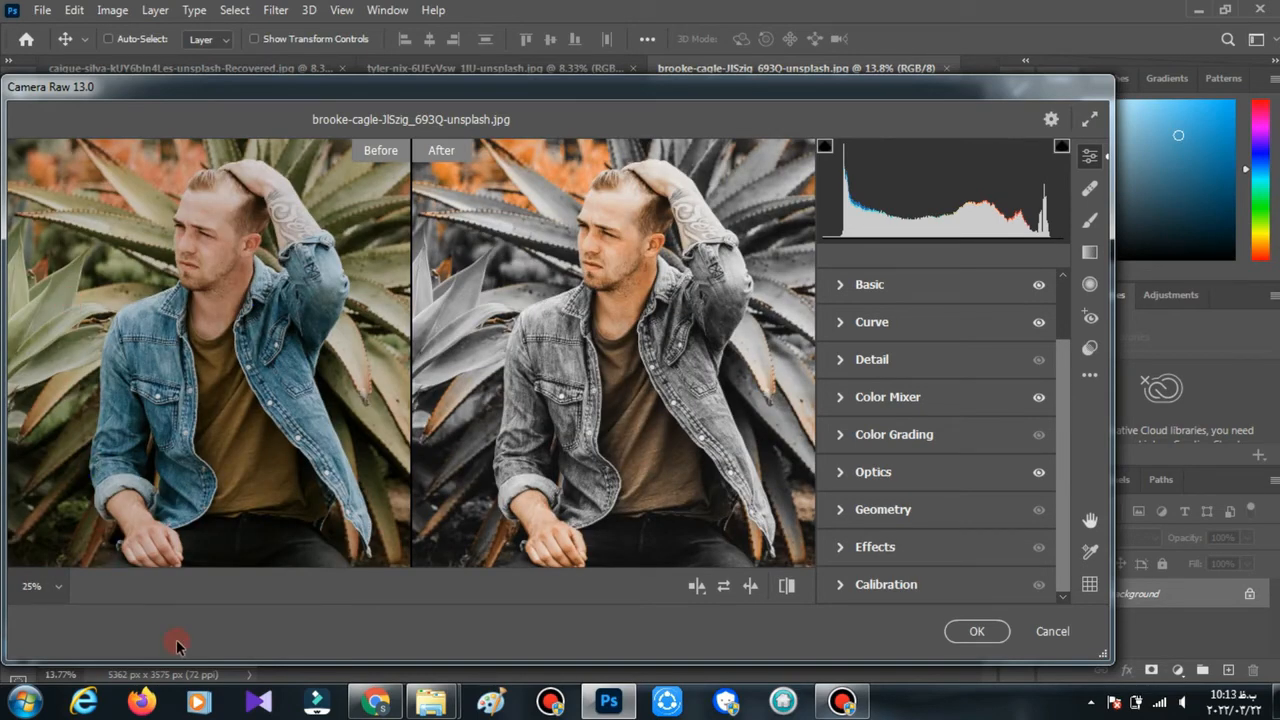
left_click(58, 588)
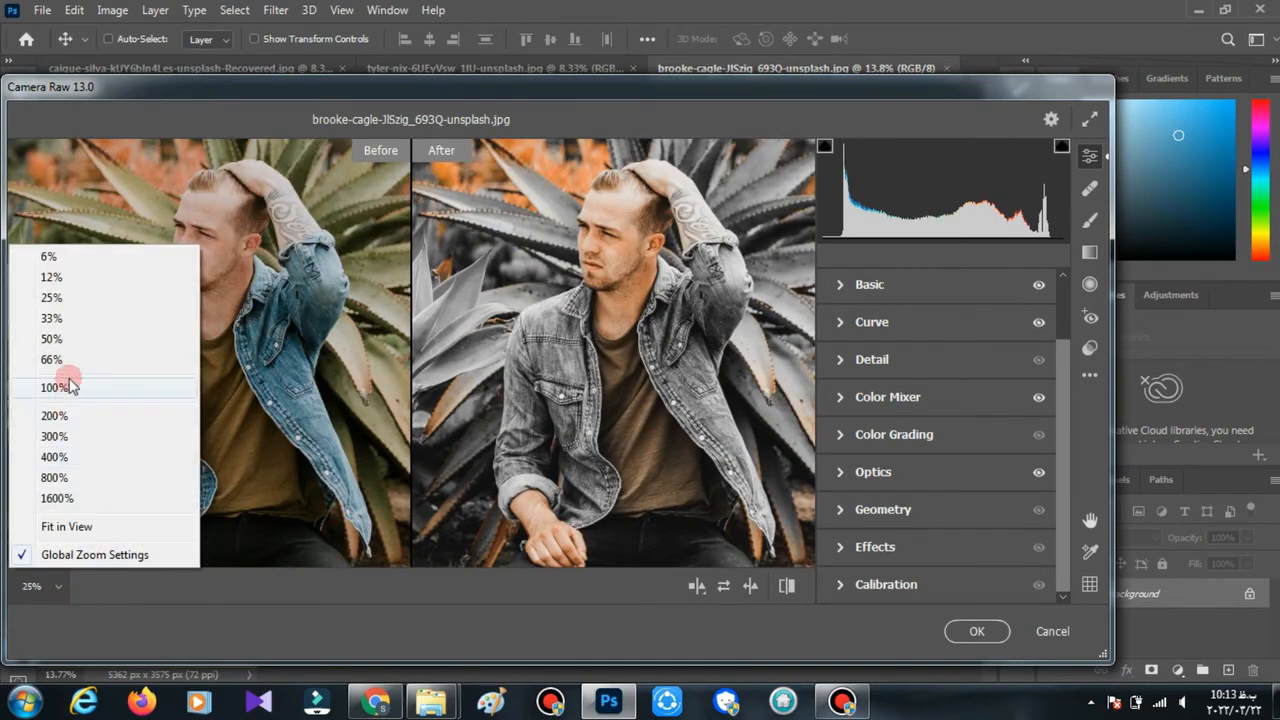
left_click(86, 277)
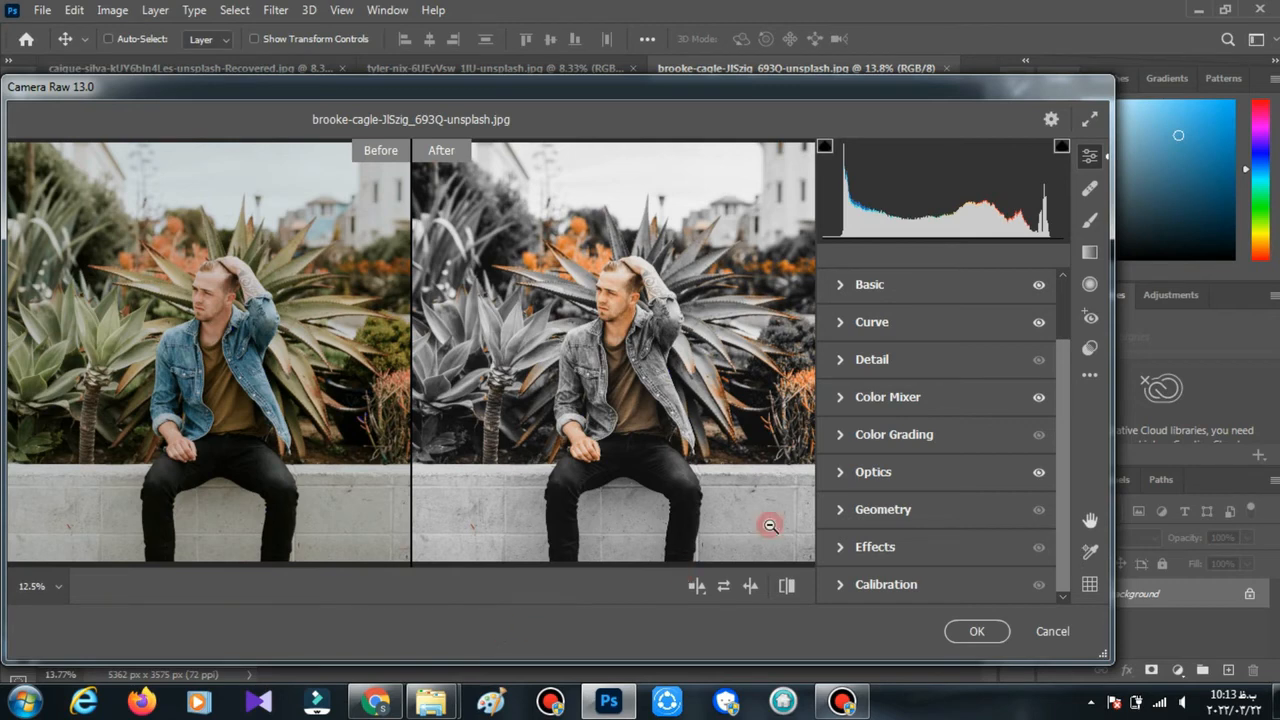
left_click(977, 631)
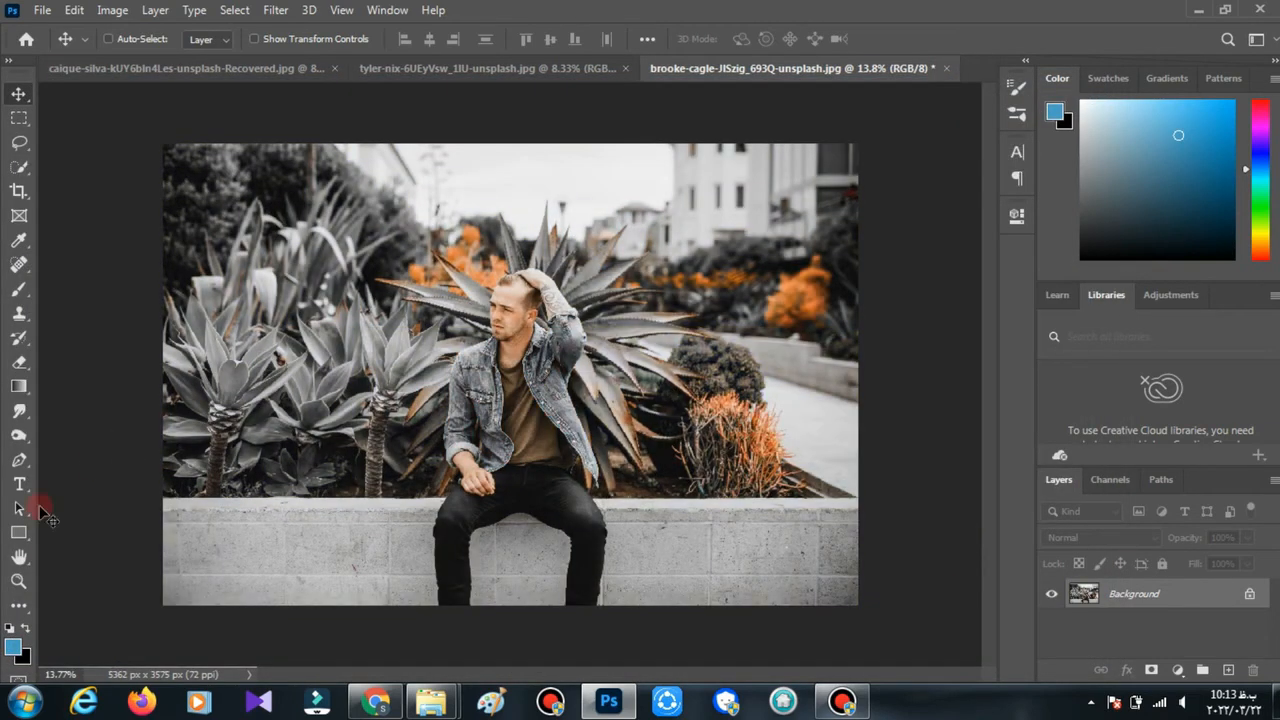
Inspect the graded photo on the canvas with the Zoom tool, enlarged around the man and reduced to the whole image
left_click(18, 580)
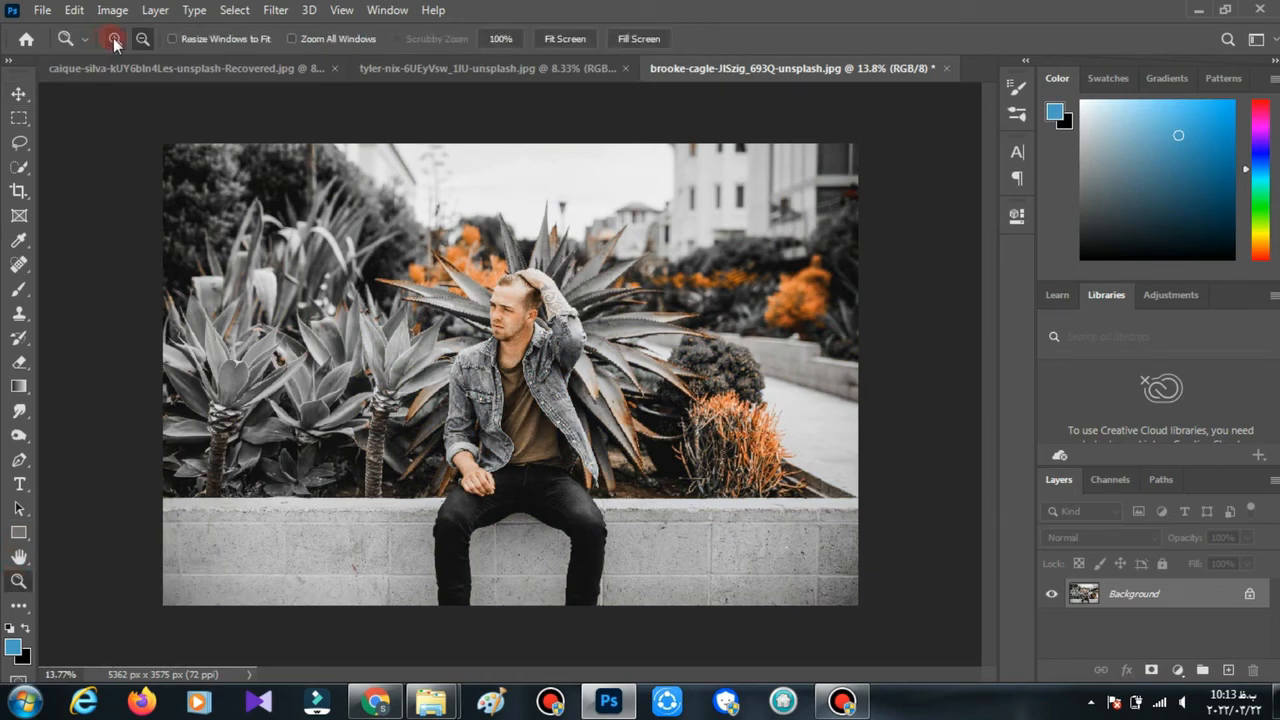
left_click(516, 345)
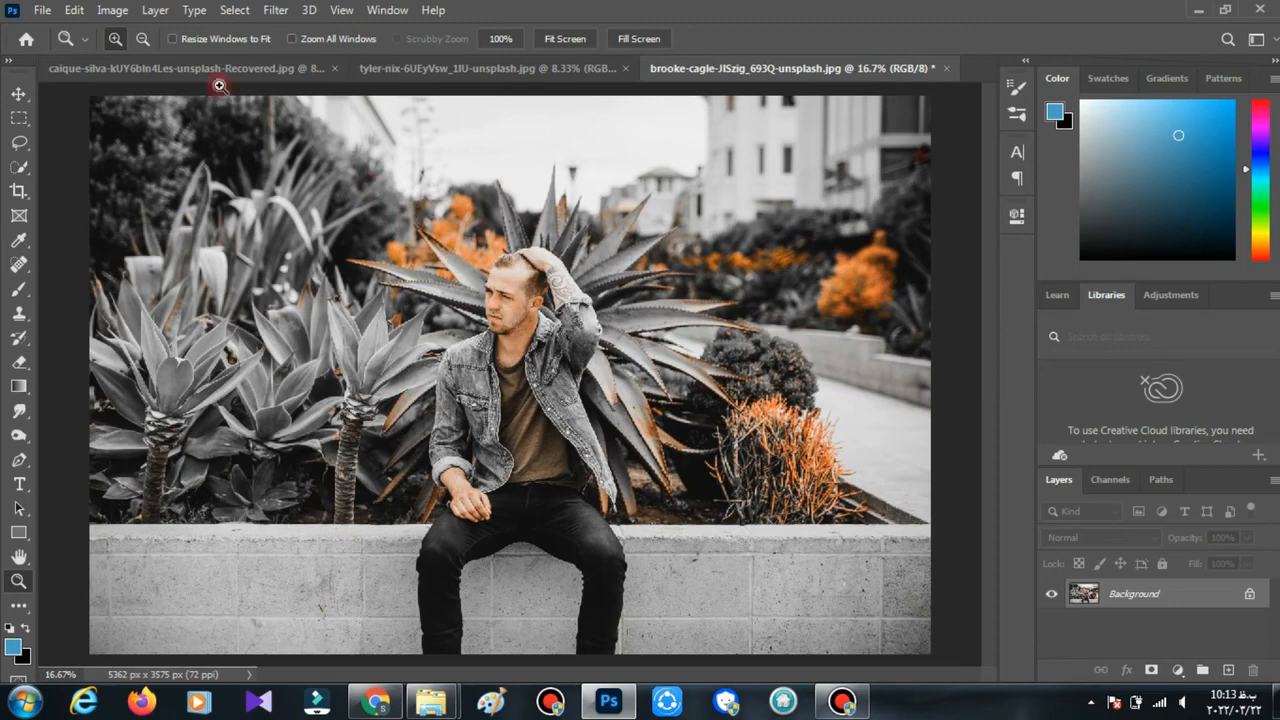
left_click(143, 38)
left_click(728, 311)
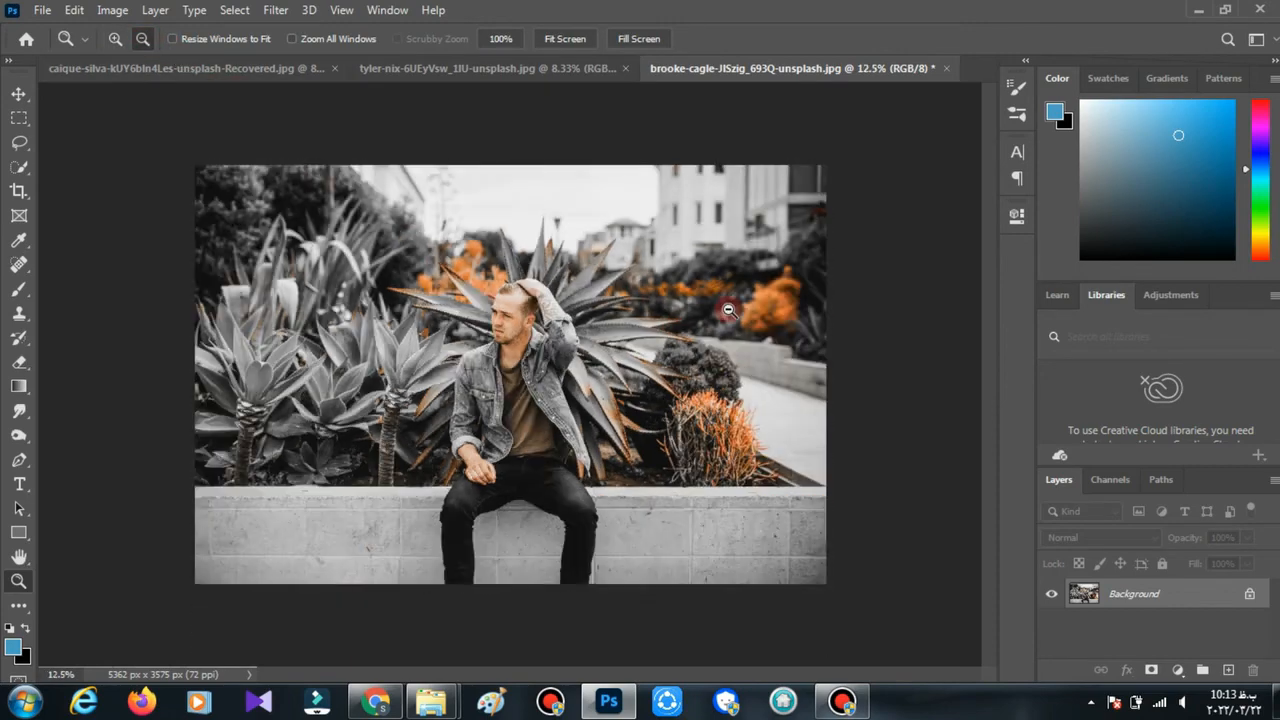